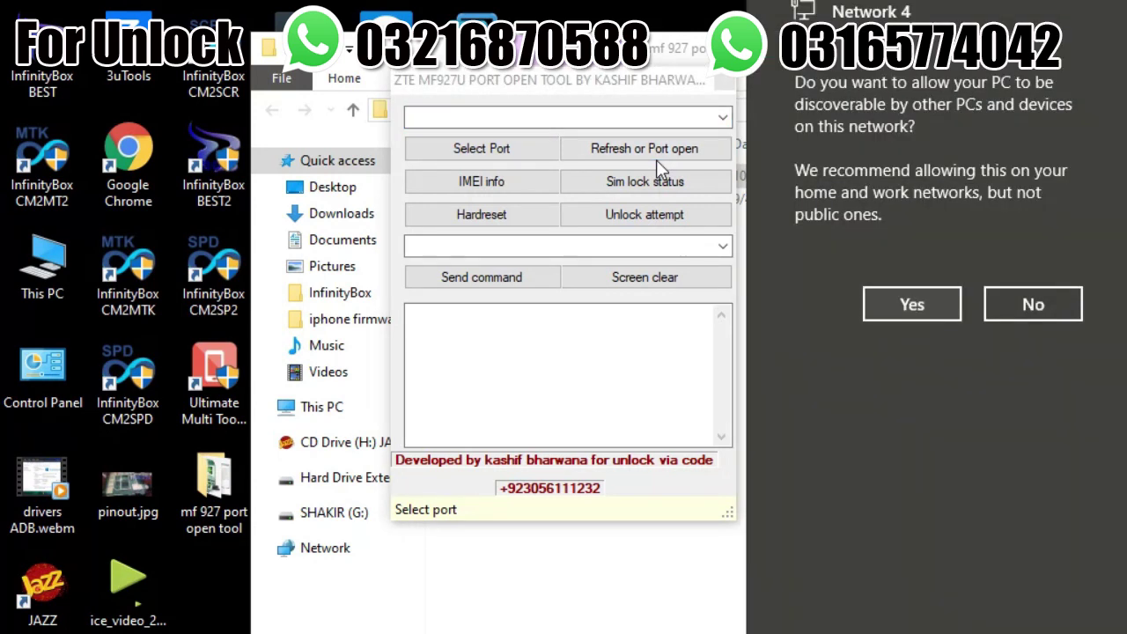
- Decline making the PC discoverable on Network 4 and run the port refresh/open operation in the ZTE MF927U tool
left_click(1022, 302)
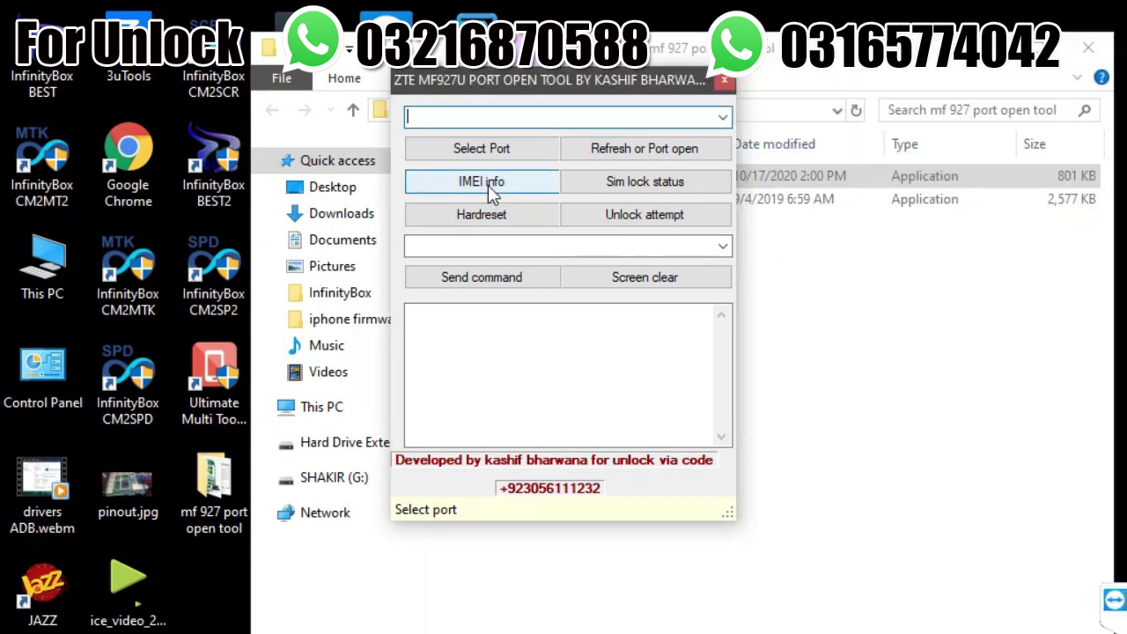
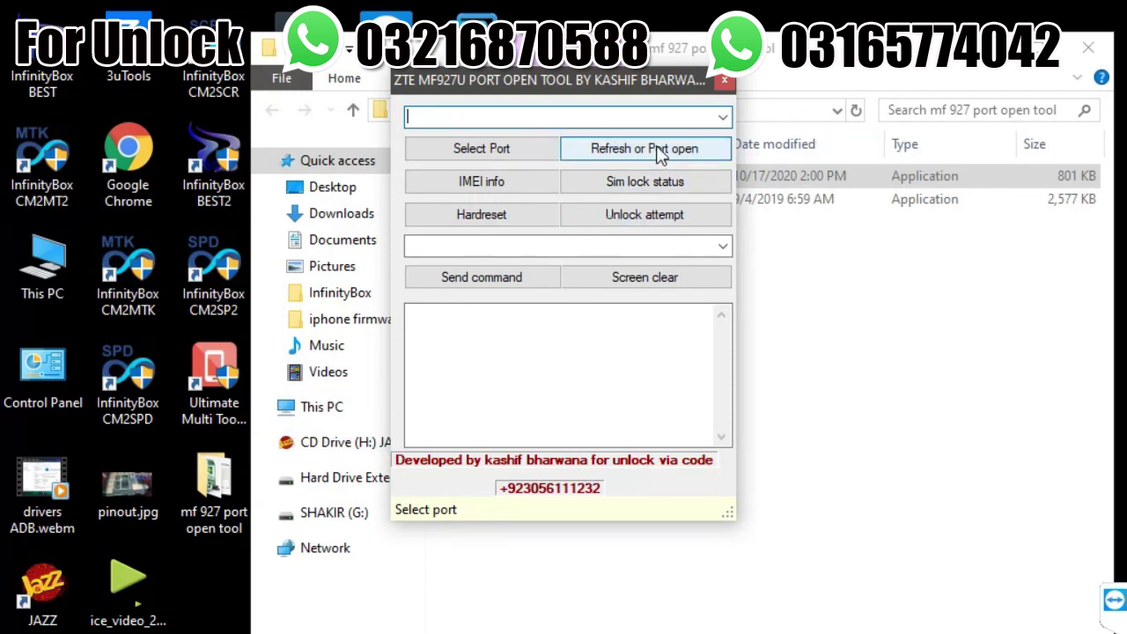
left_click(660, 151)
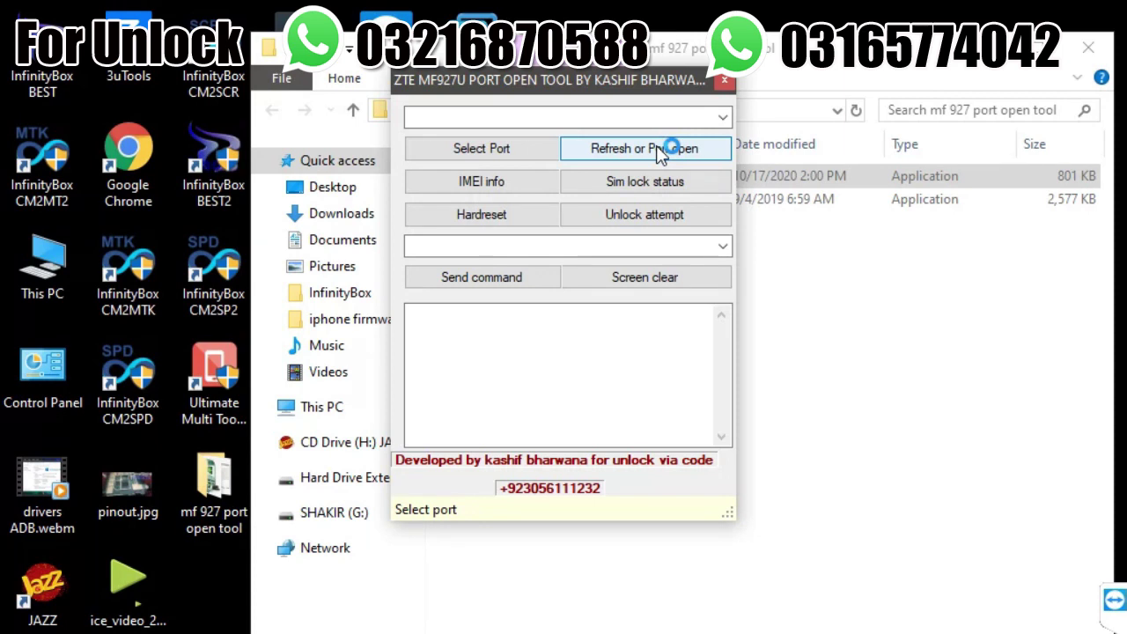
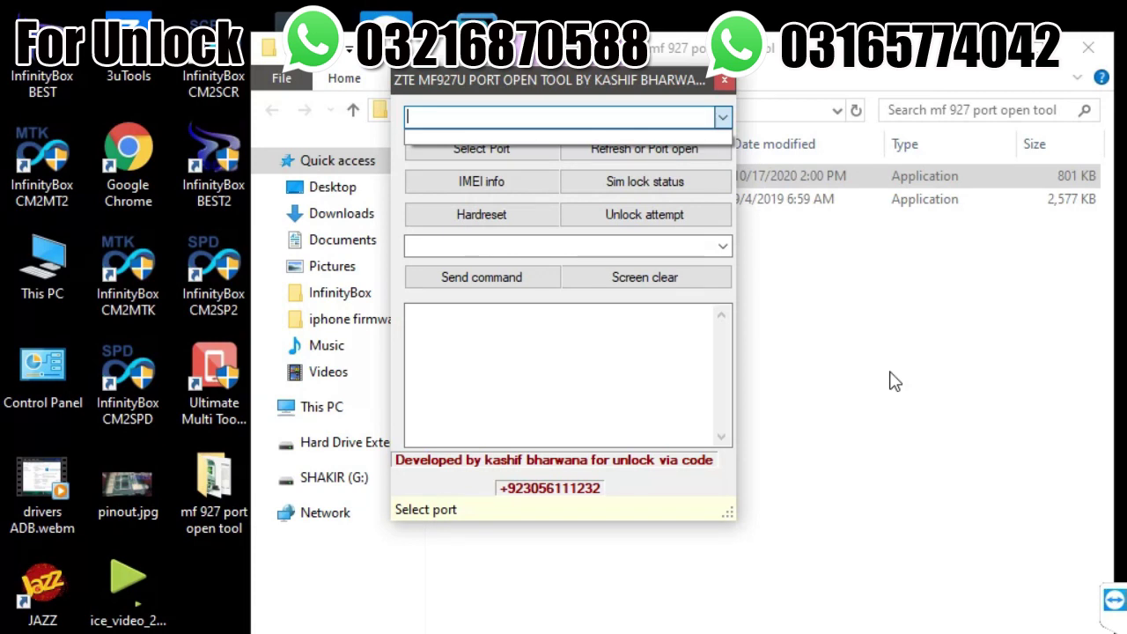
- Open Device Manager from this computer's system properties
right_click(44, 264)
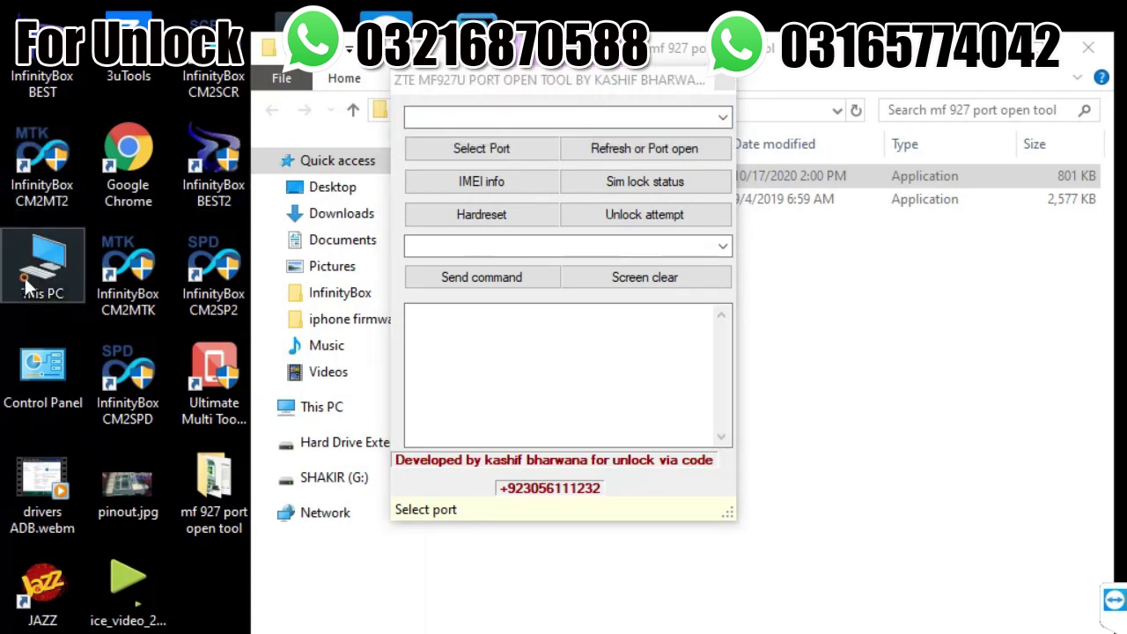
left_click(113, 535)
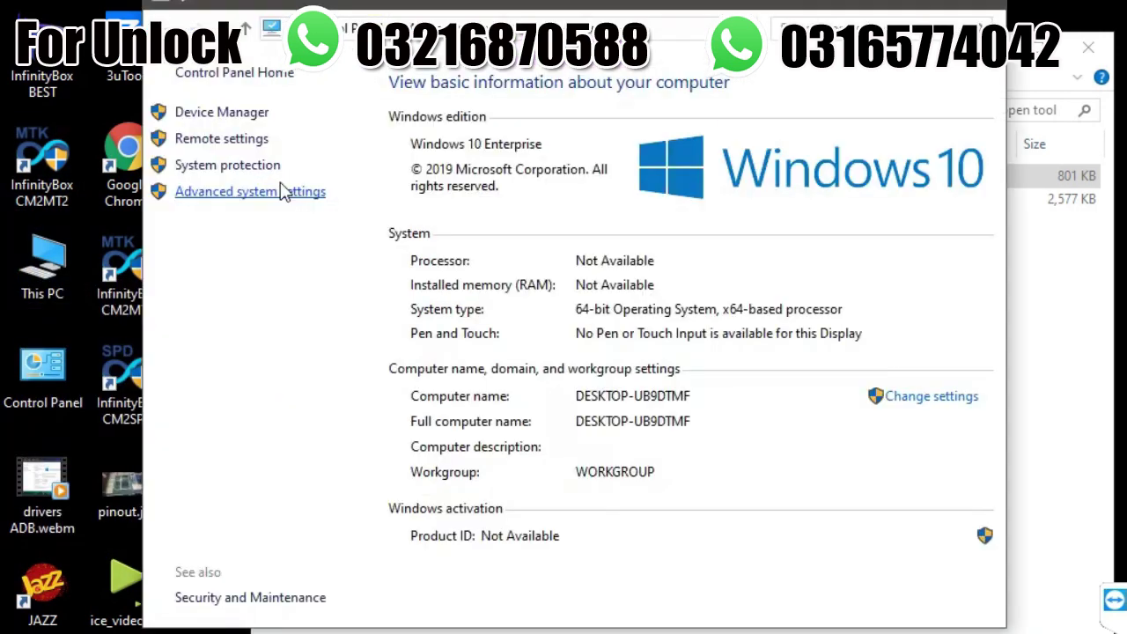
left_click(239, 113)
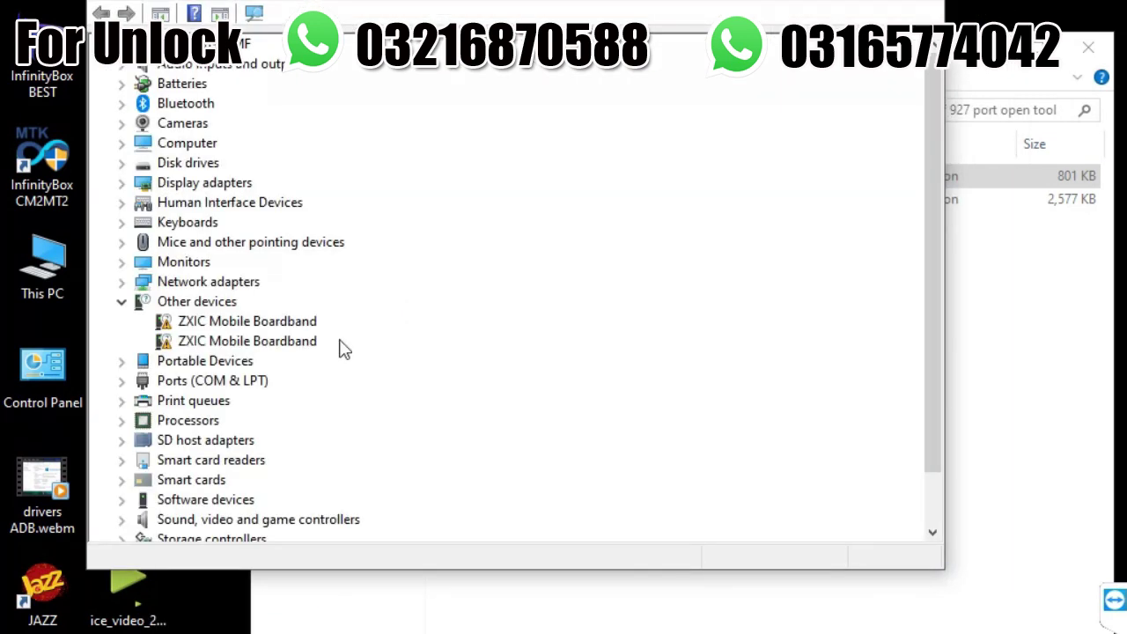
- Start a manual driver update for the first ZXIC Mobile Boardband device, covering all device types and installing from disk
right_click(275, 321)
left_click(315, 338)
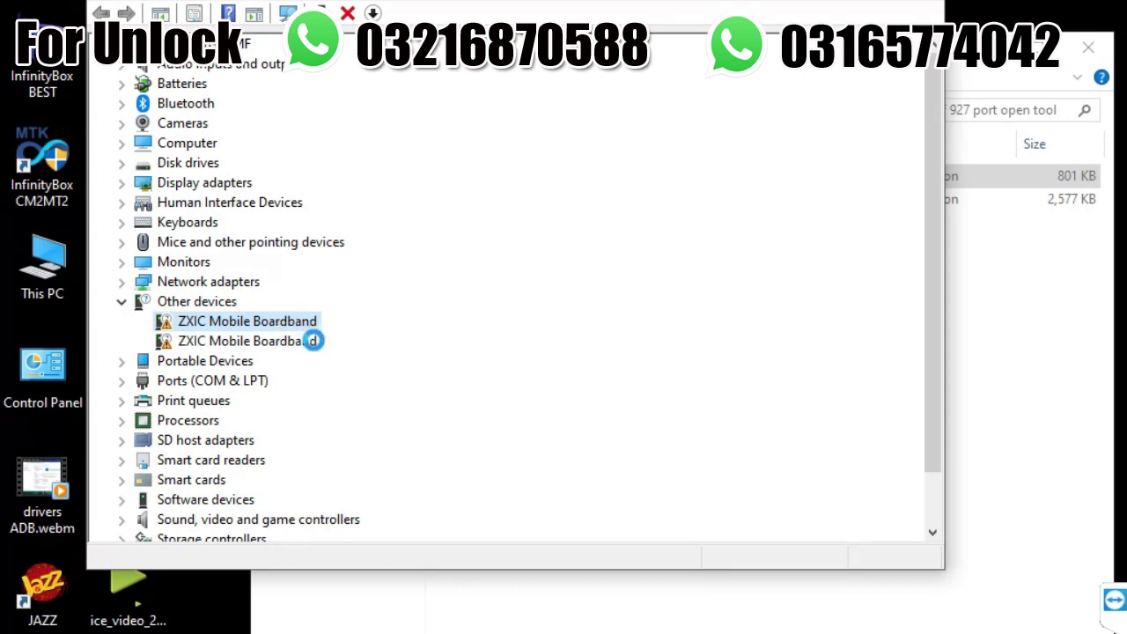
left_click(320, 350)
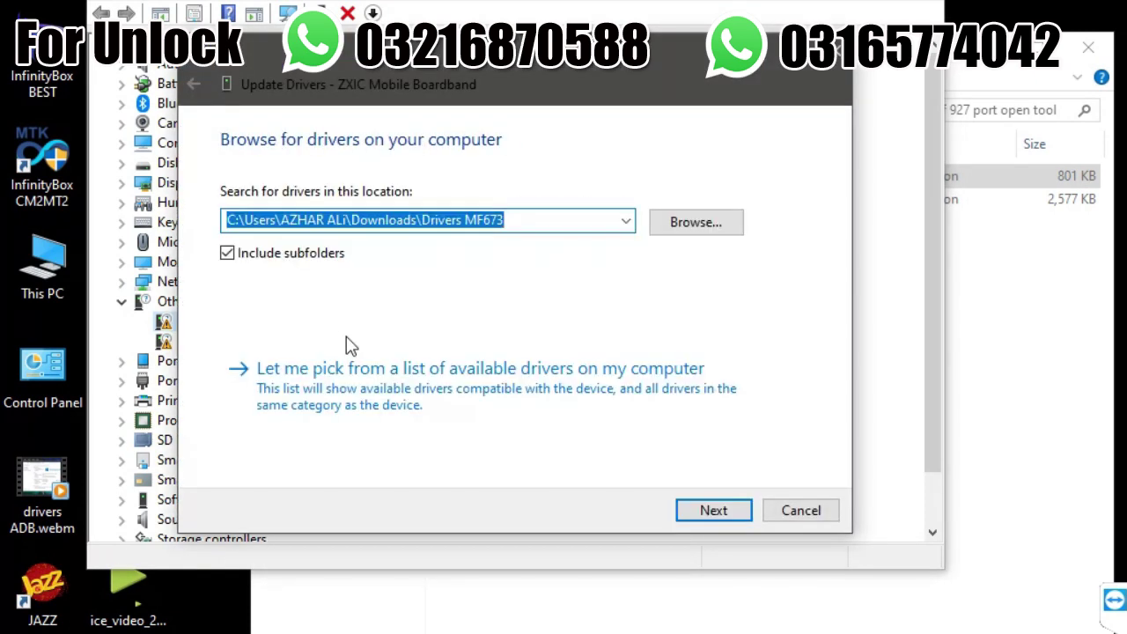
left_click(398, 390)
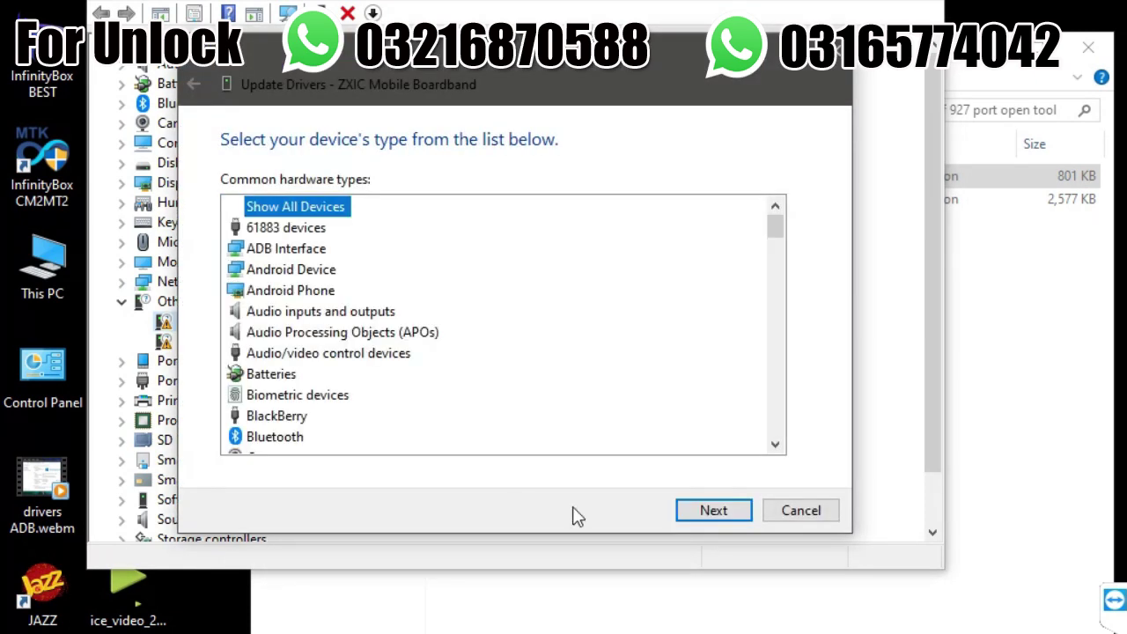
left_click(712, 512)
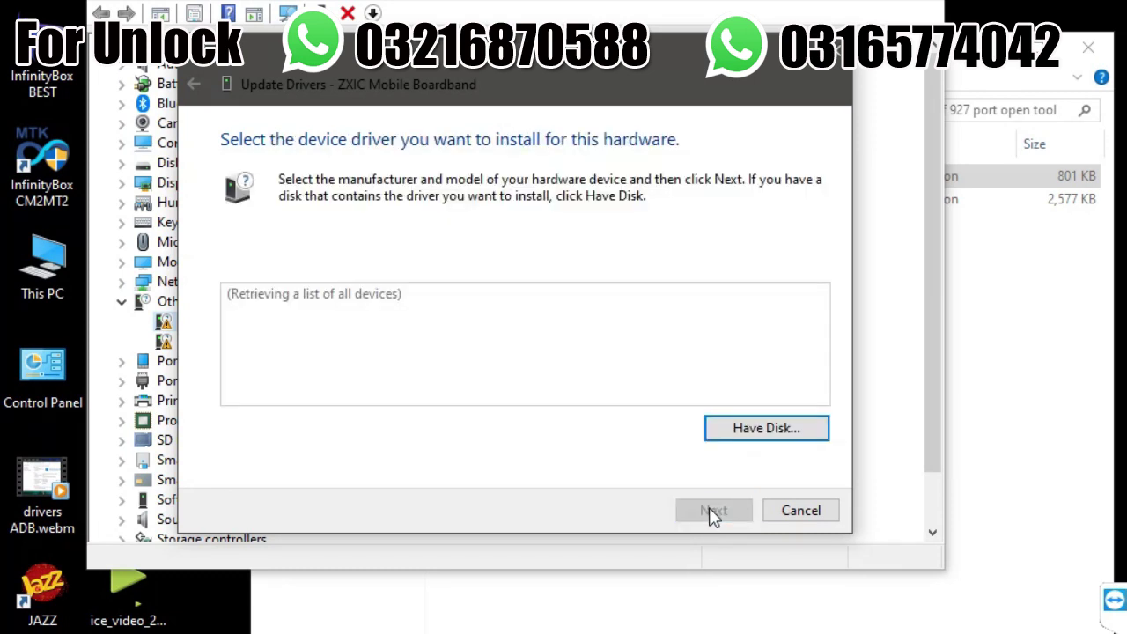
left_click(757, 429)
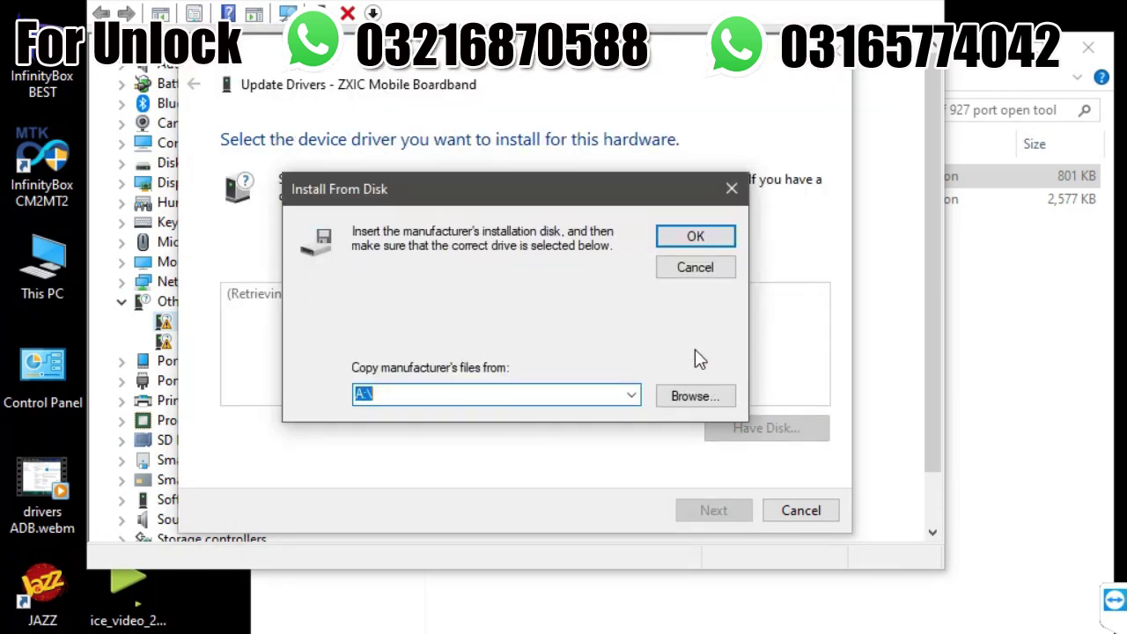
- Browse to the Drivers folder inside ZTE_MF833T_Driver on the Desktop and select zxicser.inf as the driver file
left_click(696, 395)
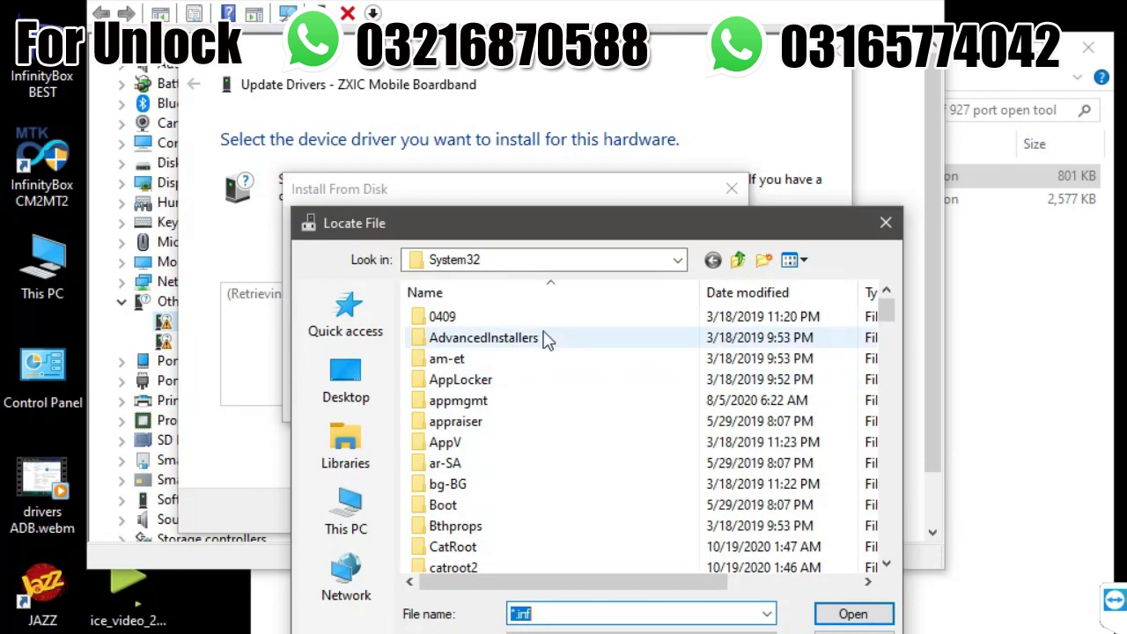
left_click(539, 260)
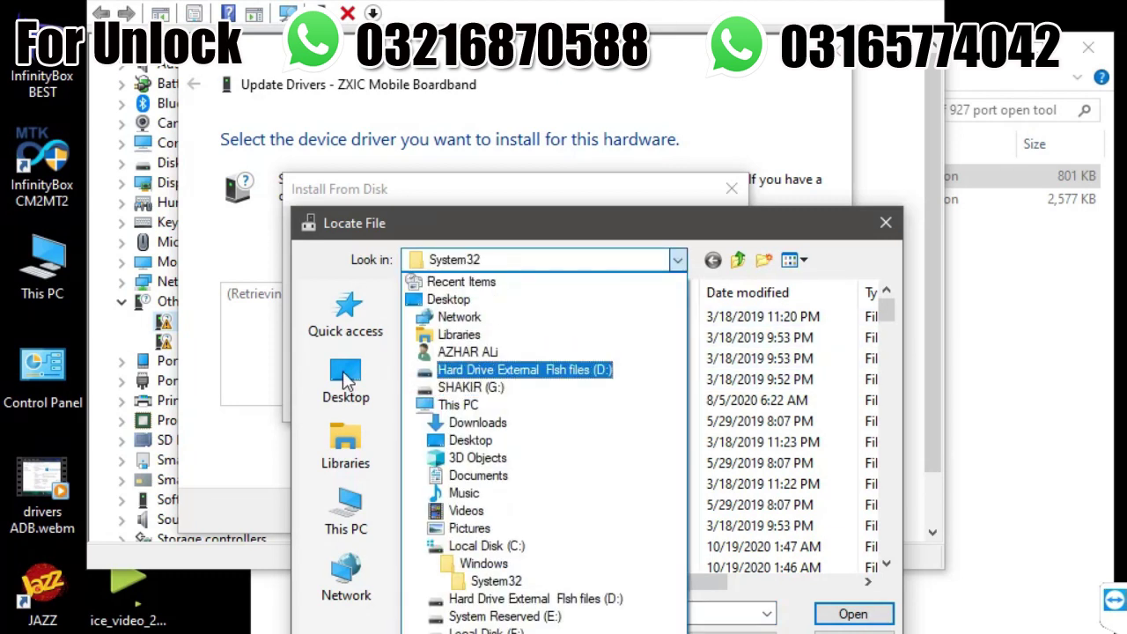
left_click(345, 377)
left_click(345, 377)
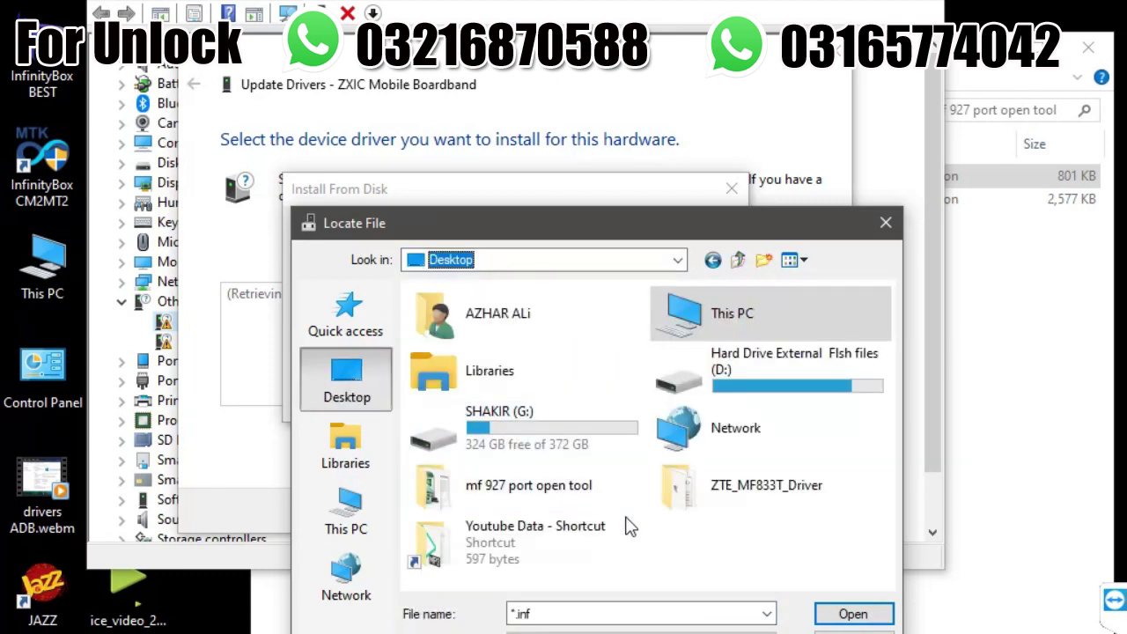
double_click(749, 503)
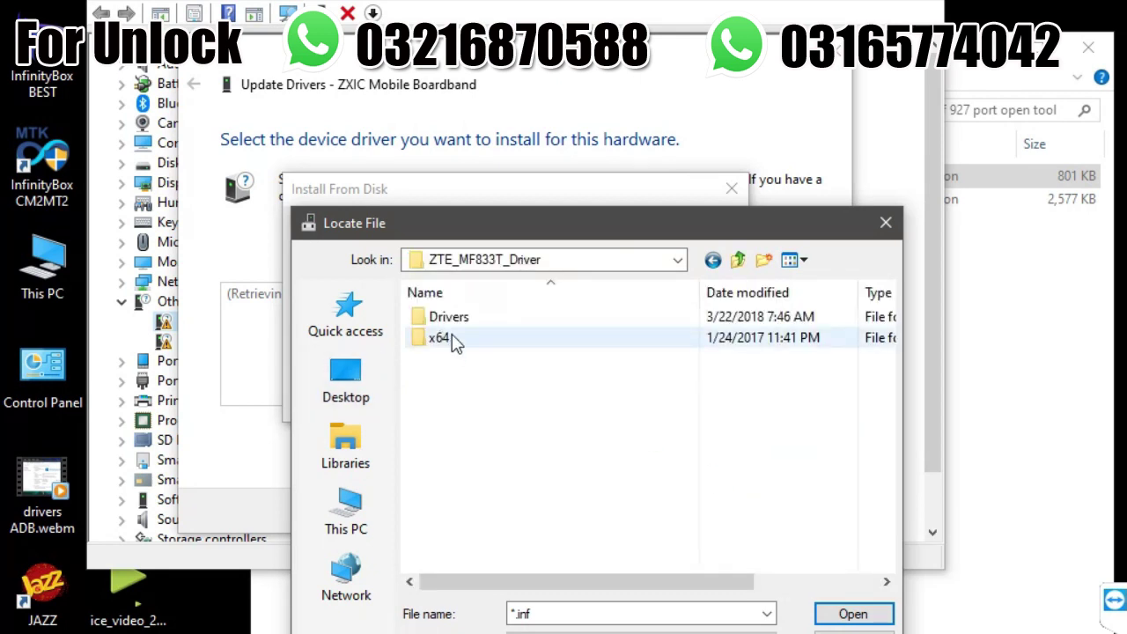
double_click(461, 318)
left_click(471, 401)
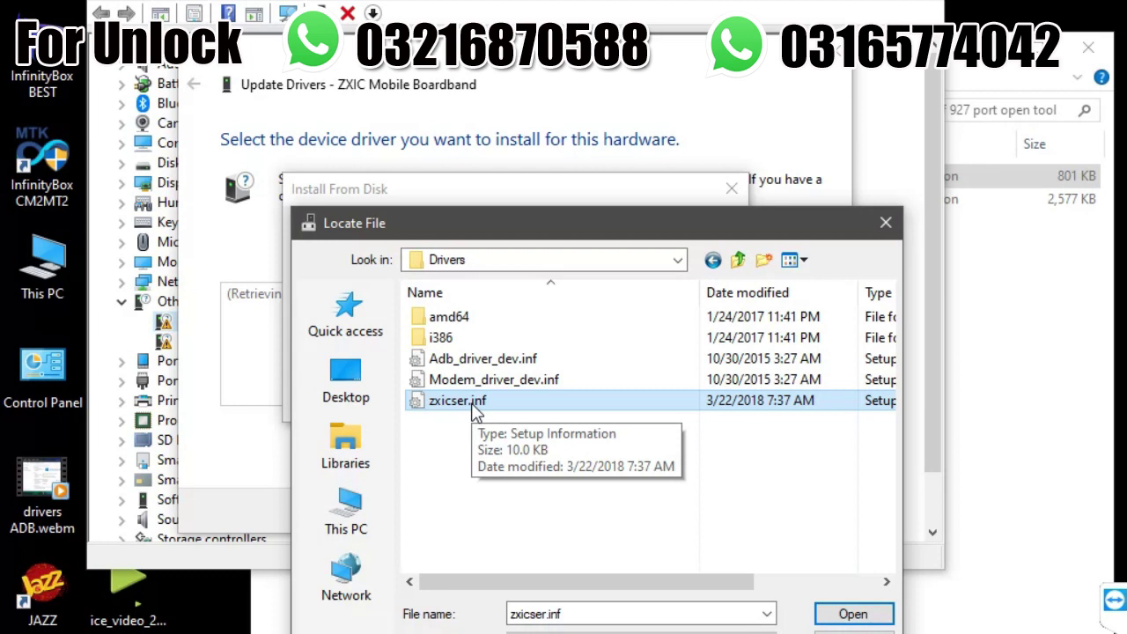
- Return to the Desktop location and reopen the Drivers folder inside ZTE_MF833T_Driver
left_click(538, 264)
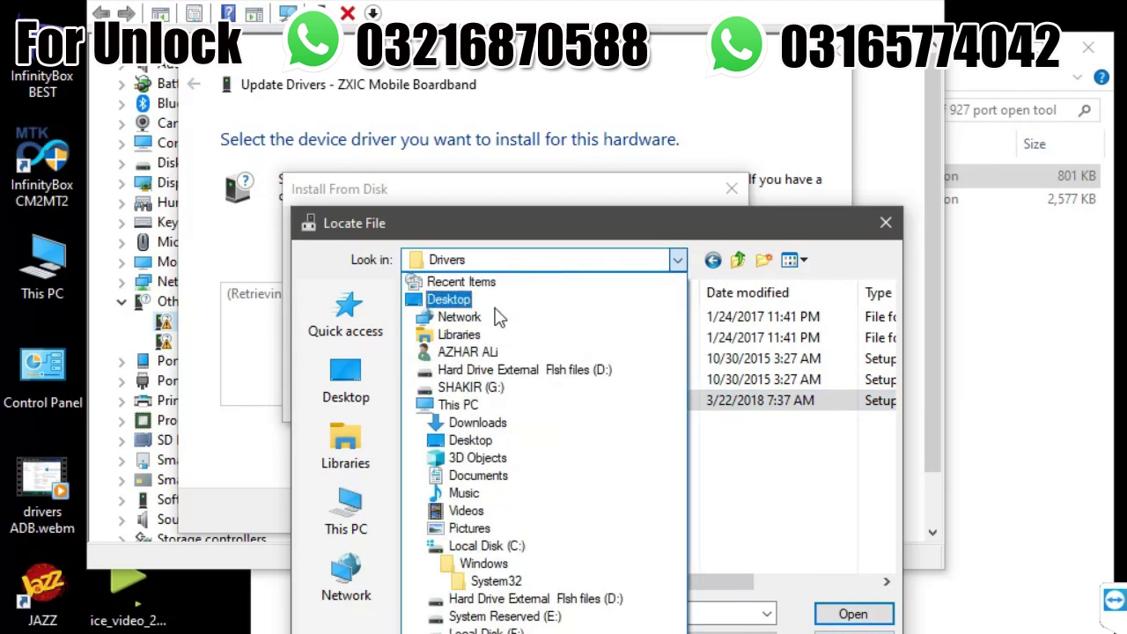
left_click(466, 301)
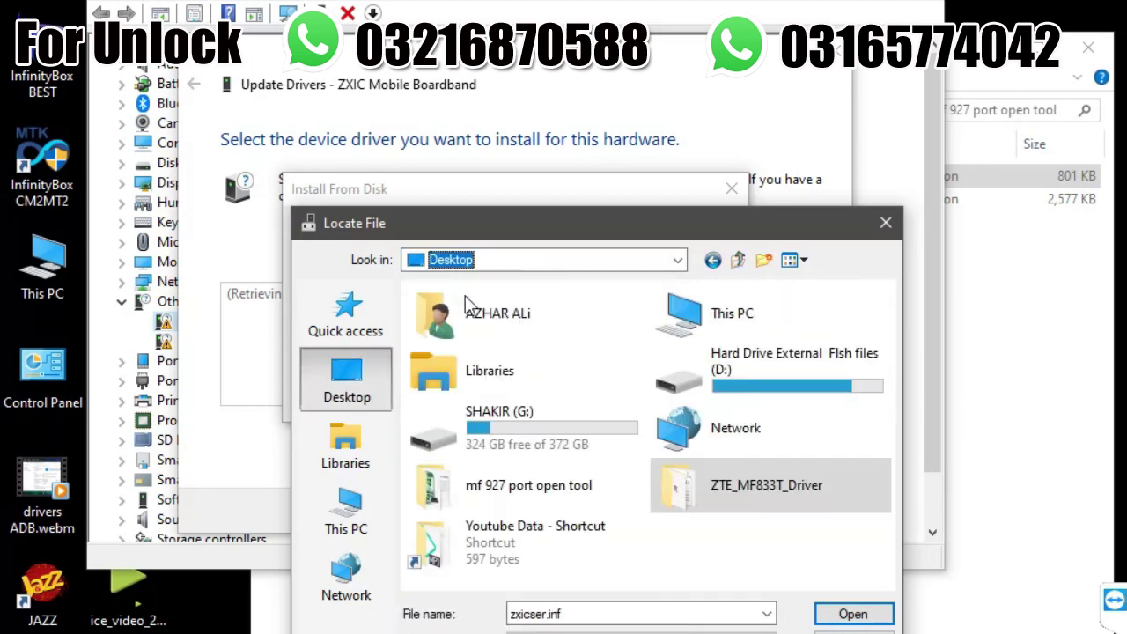
double_click(720, 486)
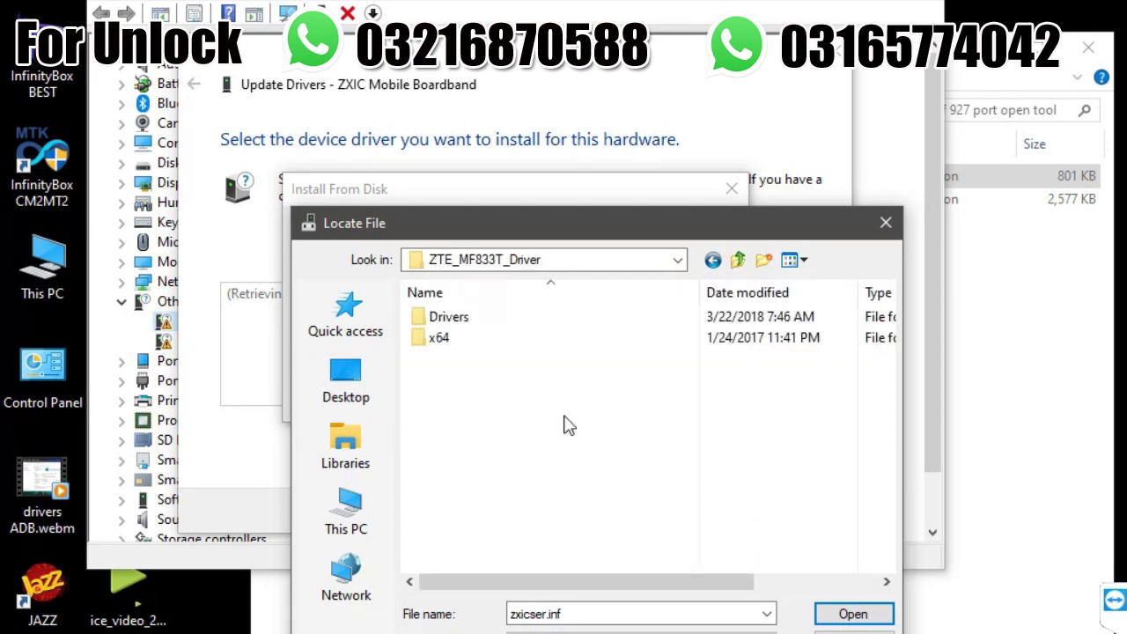
left_click(456, 348)
left_click(440, 339)
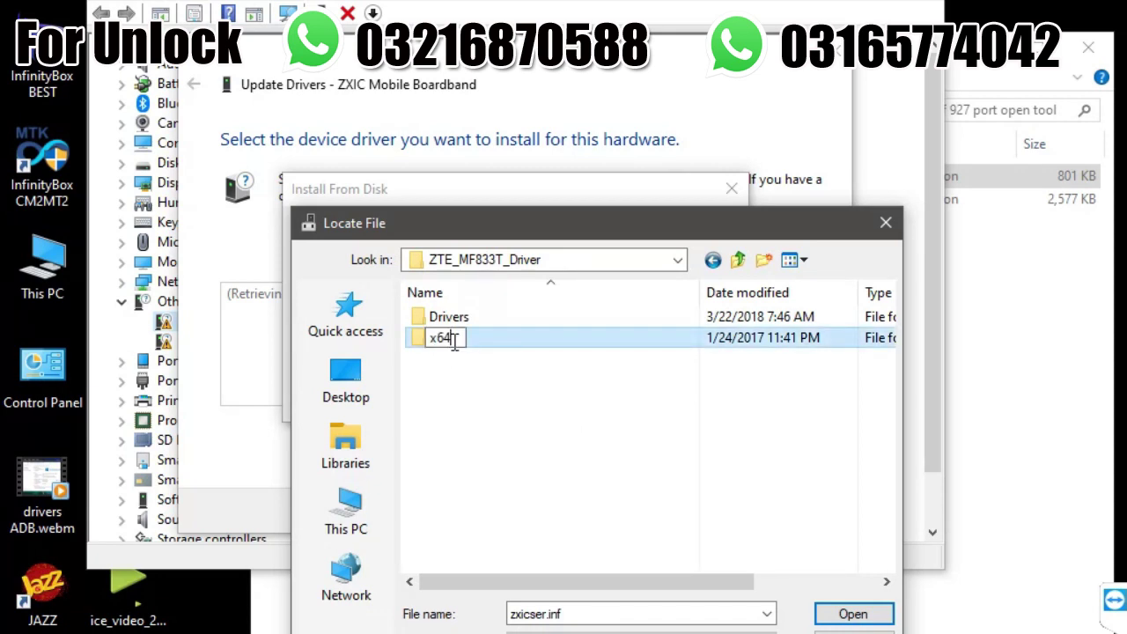
left_click(490, 324)
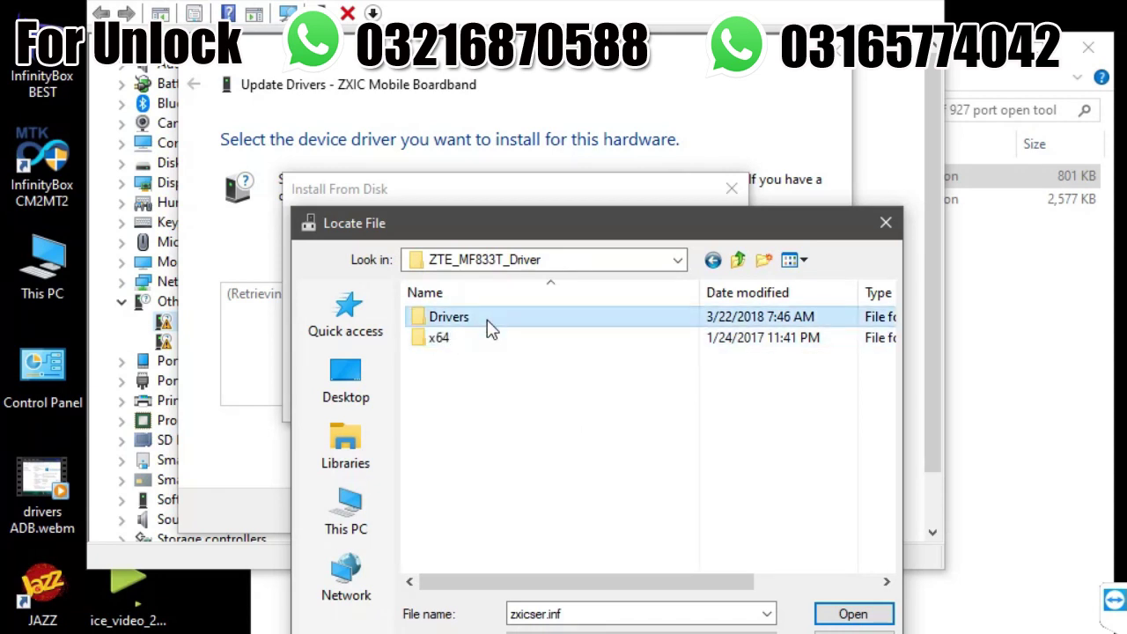
double_click(489, 324)
- Load zxicser.inf and install its ZTE AT Interface driver on the device, accepting the compatibility warning and closing the wizard
double_click(488, 399)
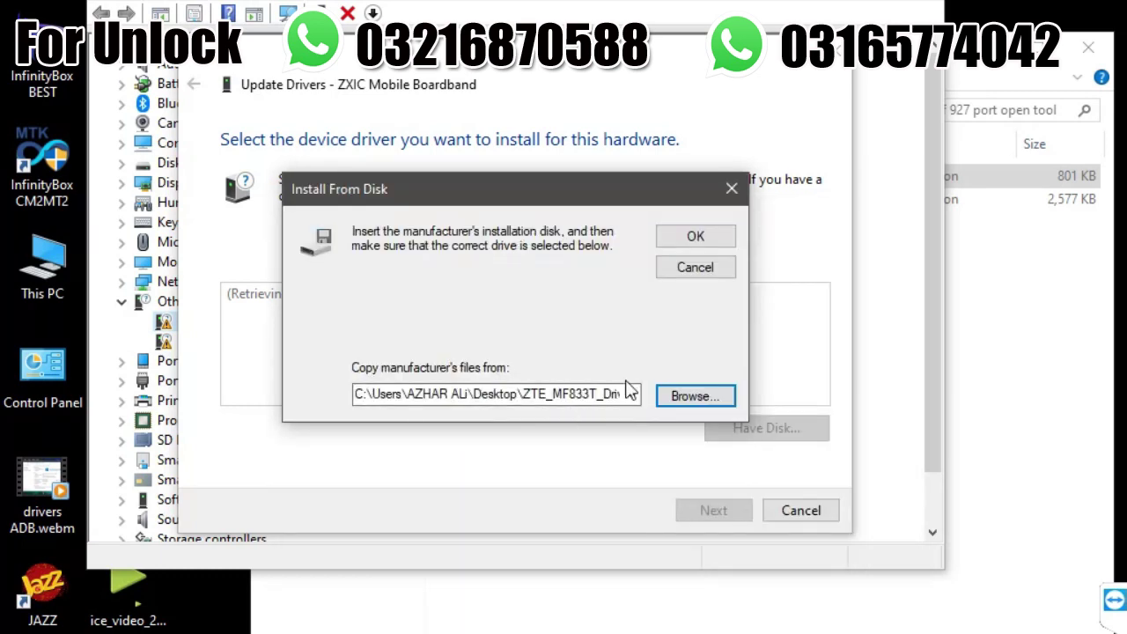
left_click(683, 243)
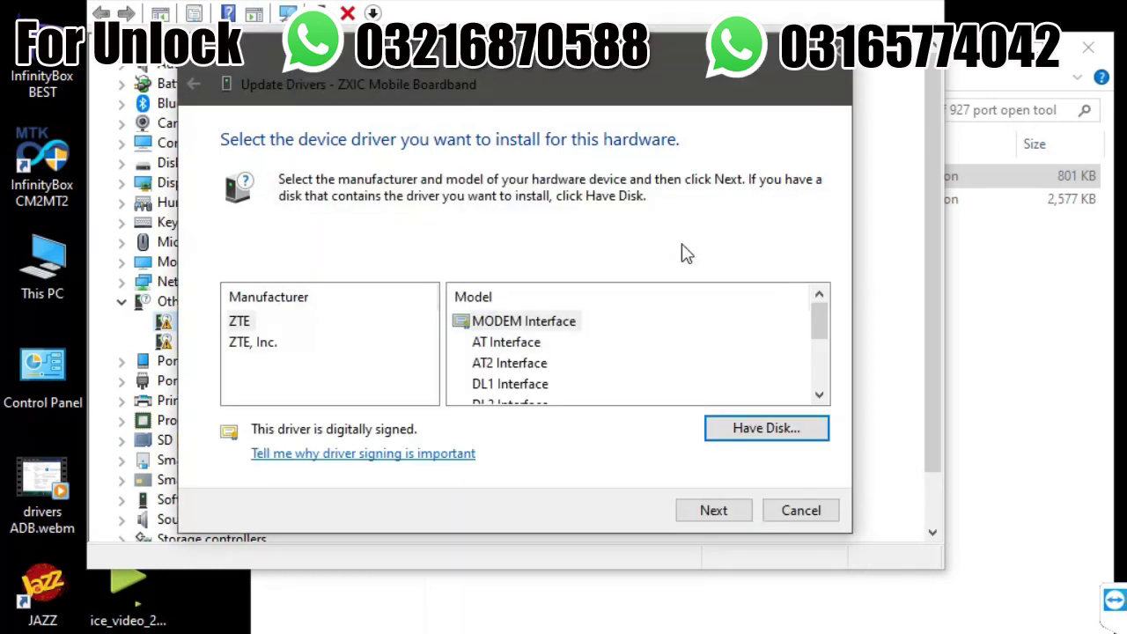
left_click(545, 346)
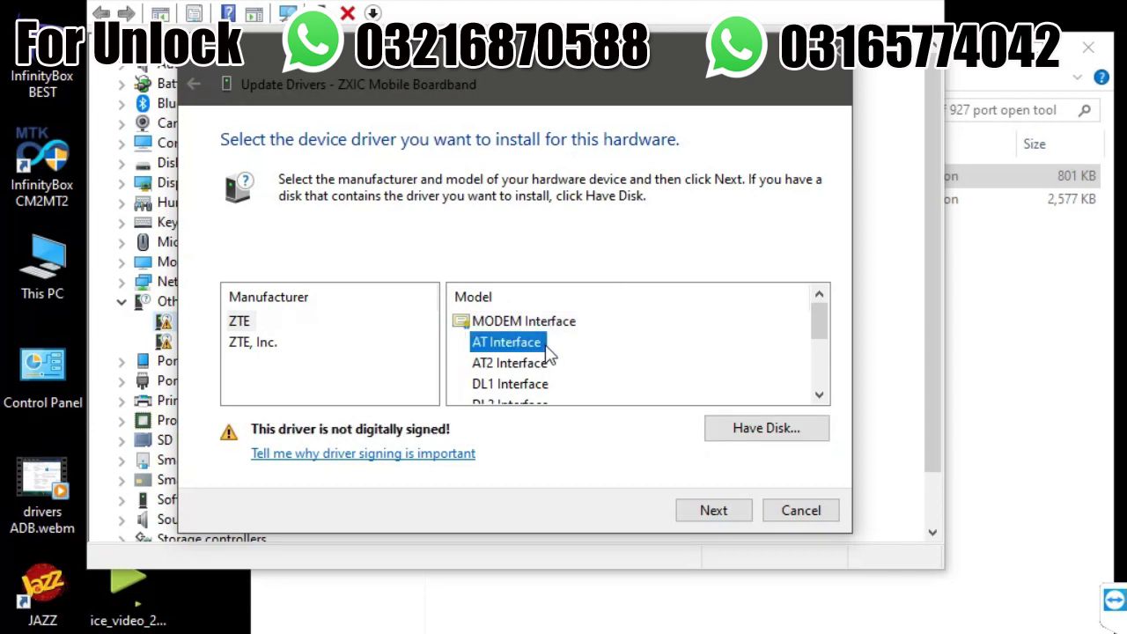
scroll(547, 352, "down", 3)
scroll(547, 352, "up", 2)
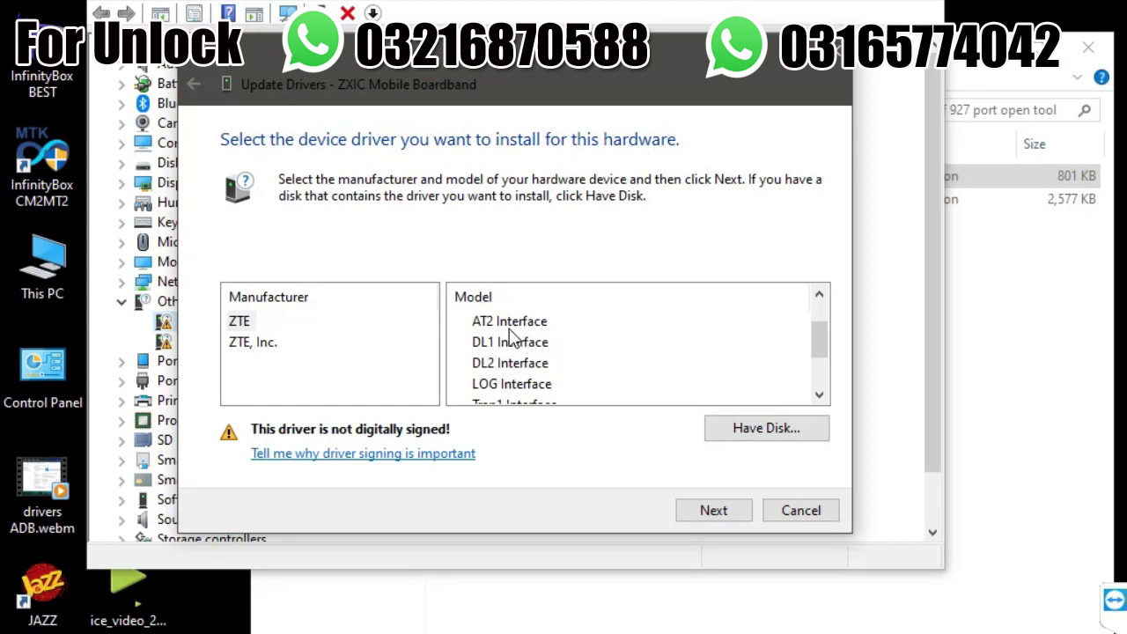
scroll(509, 363, "up", 2)
left_click(509, 342)
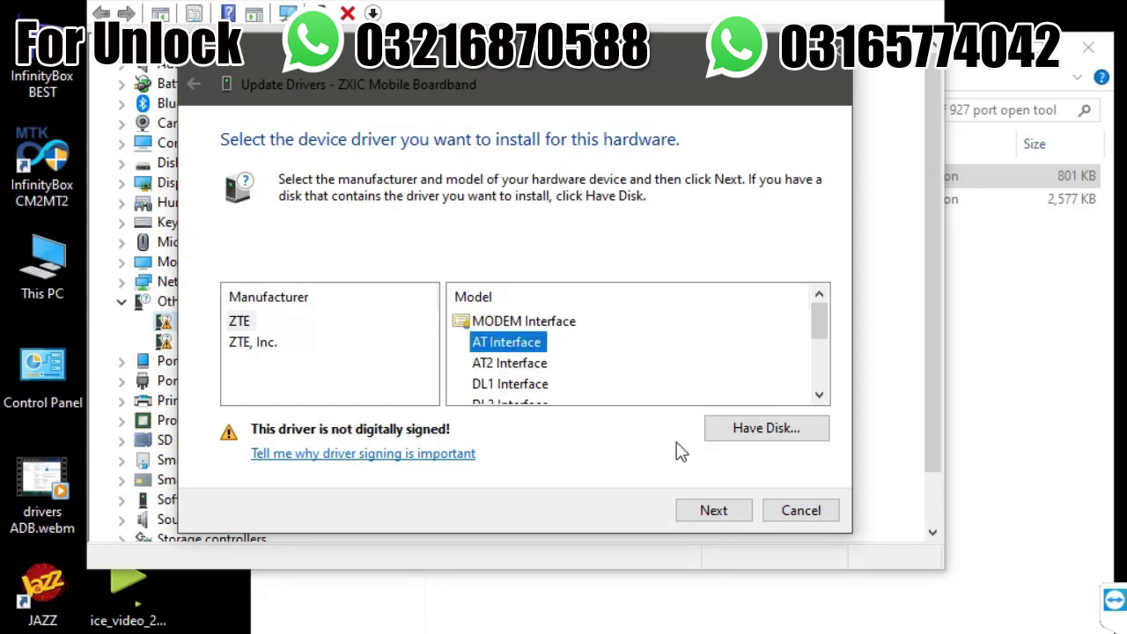
left_click(713, 511)
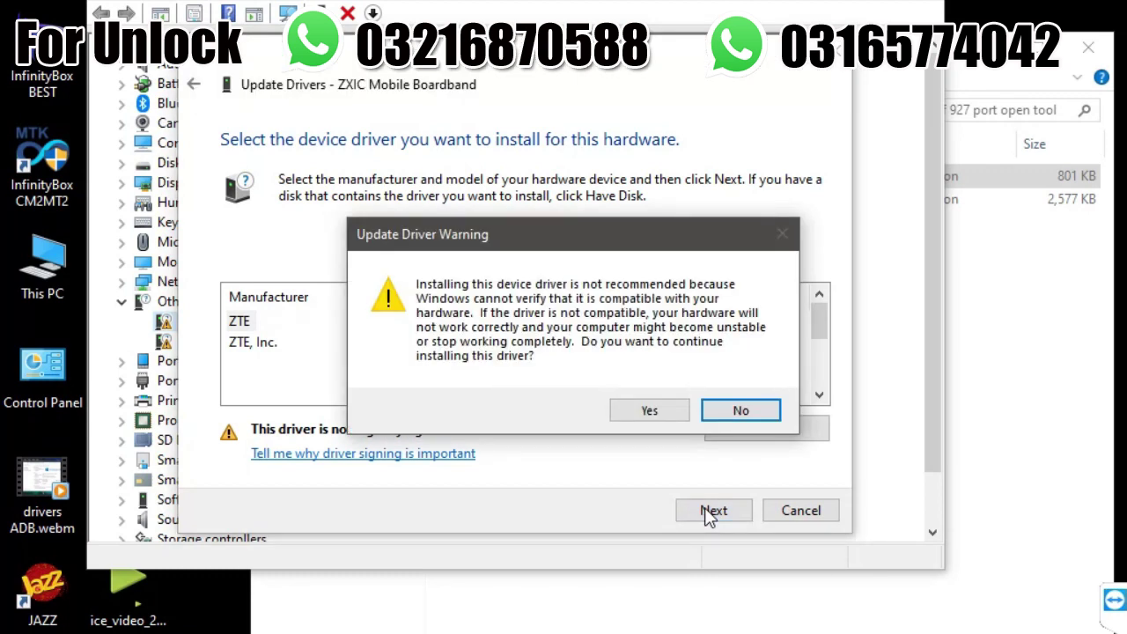
left_click(662, 416)
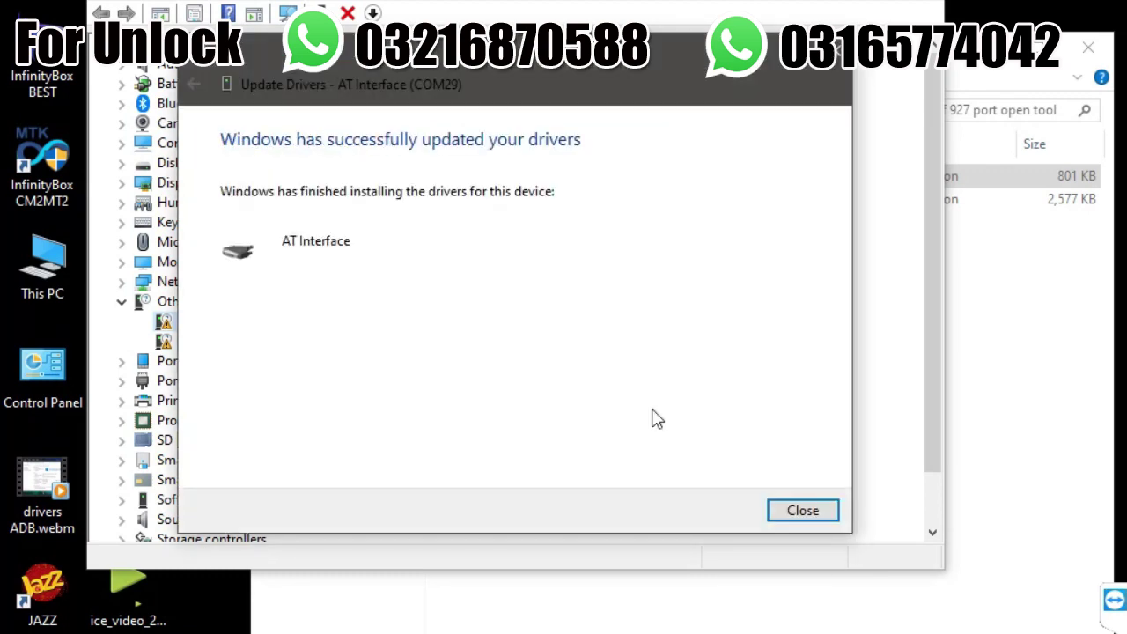
left_click(789, 512)
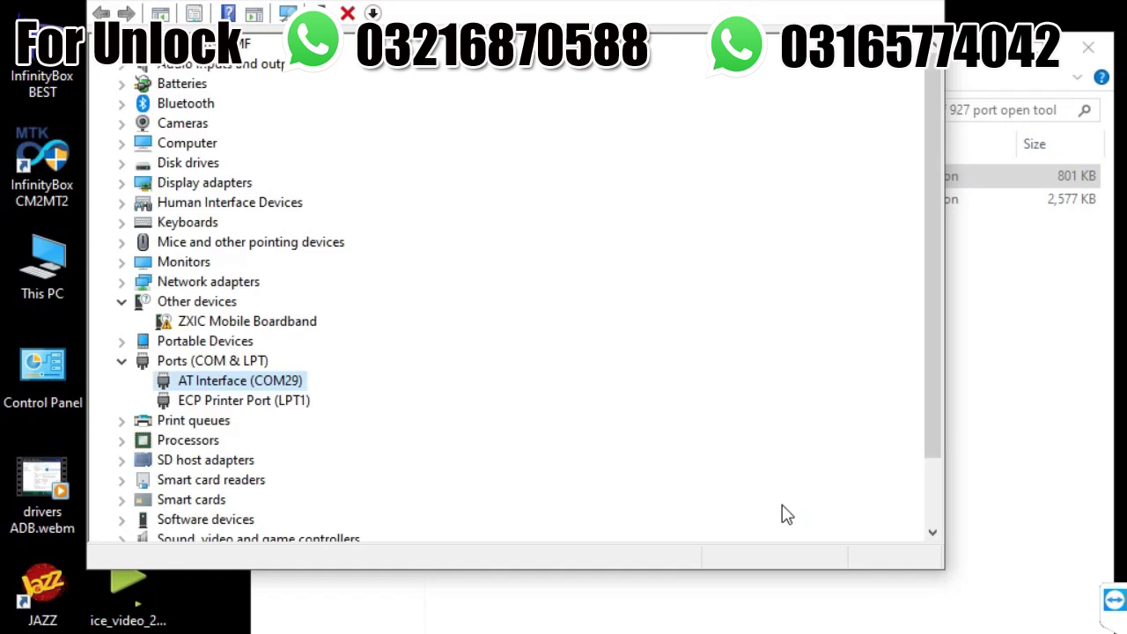
- Start a manual driver update for the remaining ZXIC Mobile Boardband device, covering all device types and installing from disk
right_click(222, 326)
key("Return")
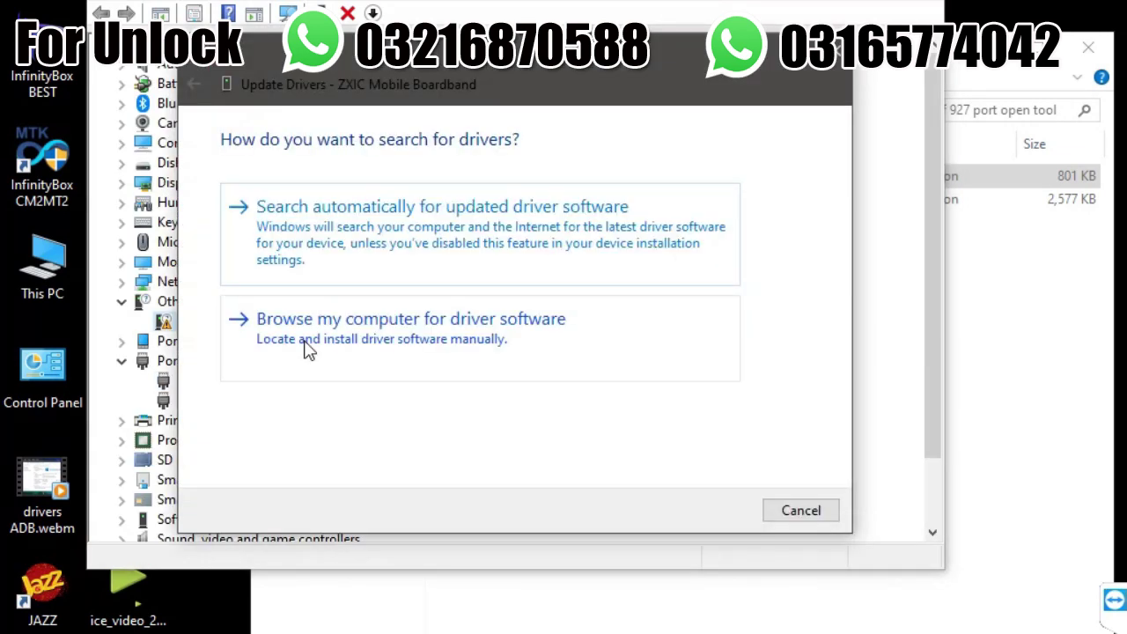
left_click(483, 350)
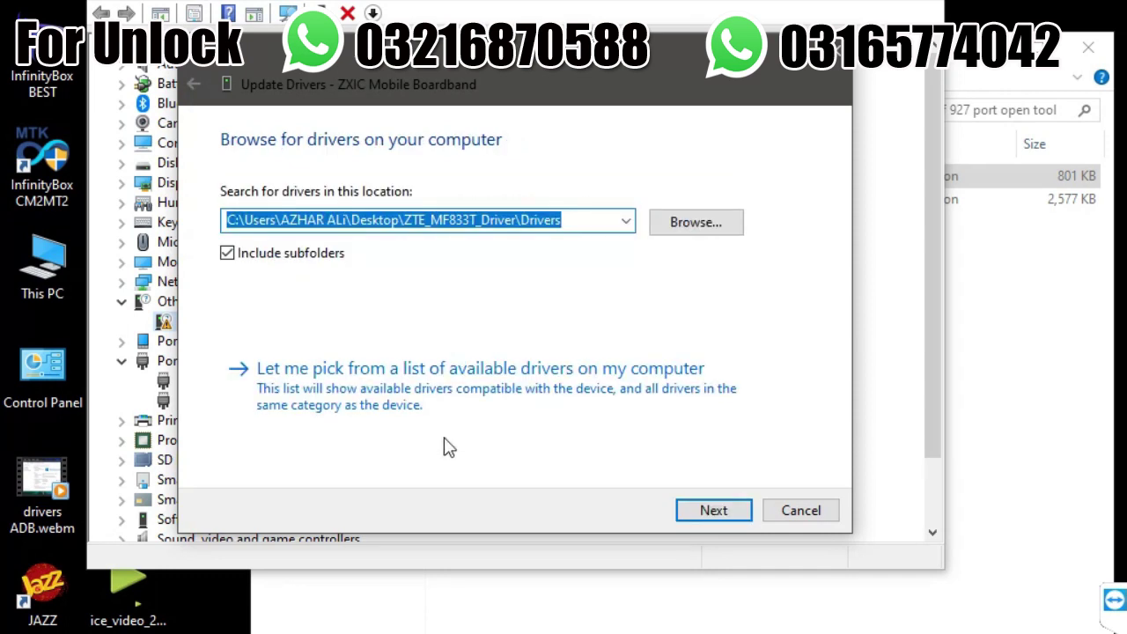
left_click(458, 415)
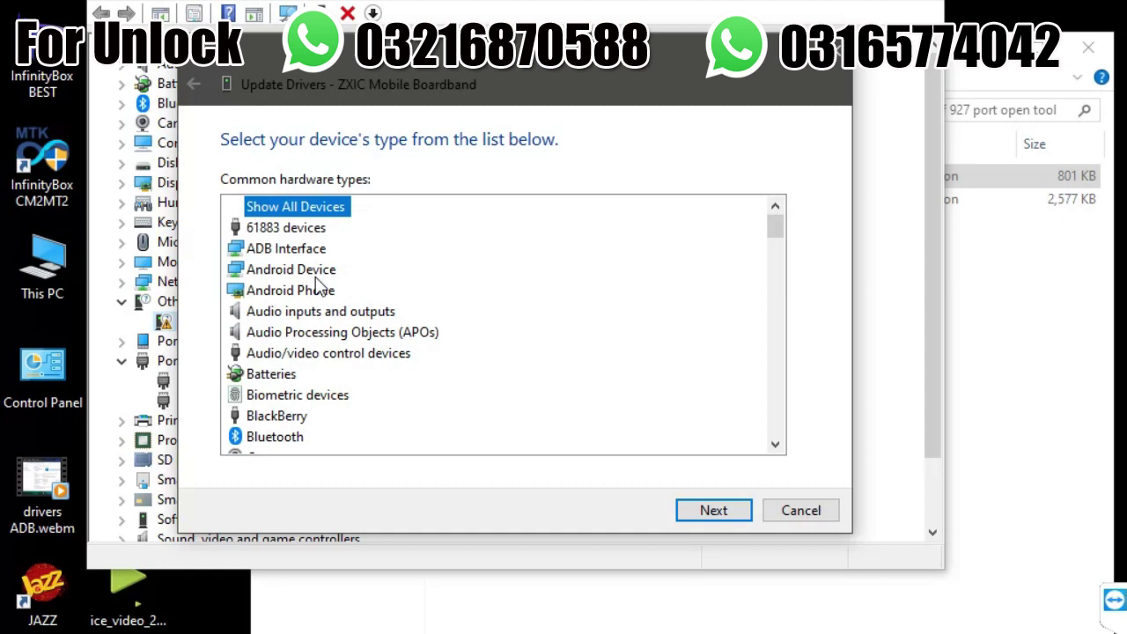
left_click(720, 515)
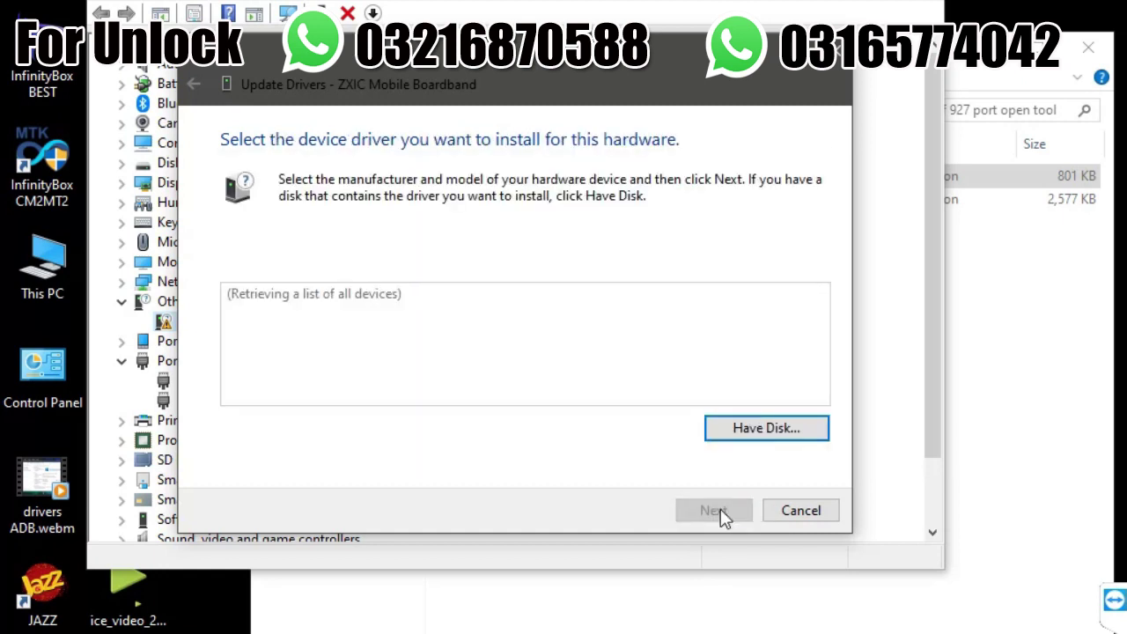
left_click(766, 434)
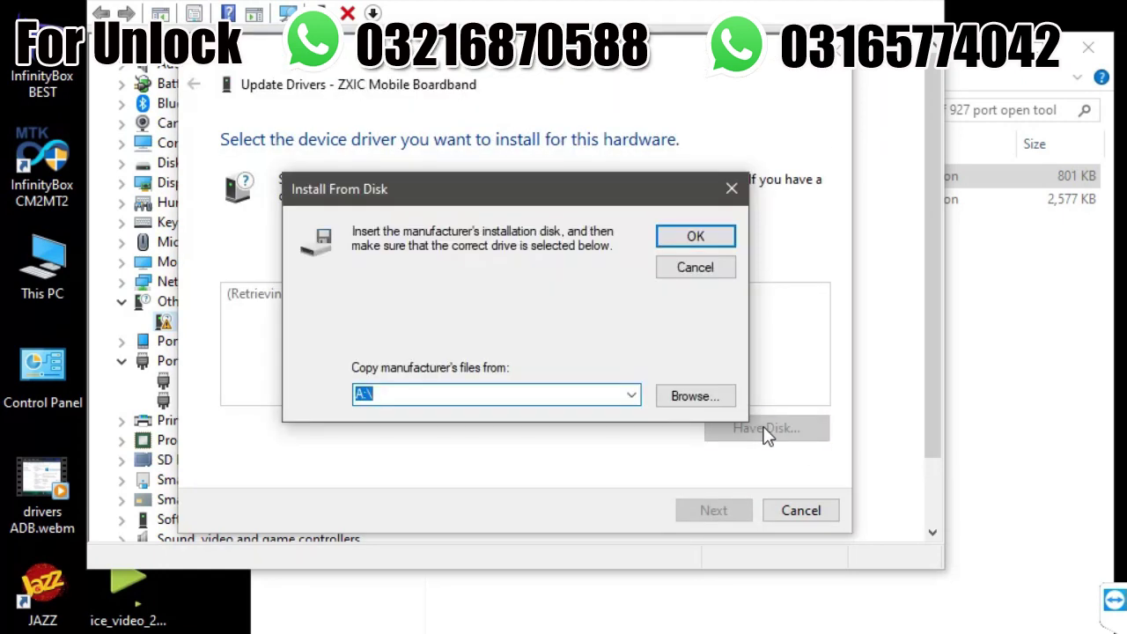
- Load zxicser.inf, install its ZTE AT2 Interface driver on the device despite the compatibility warning, and close the wizard and Device Manager
left_click(690, 400)
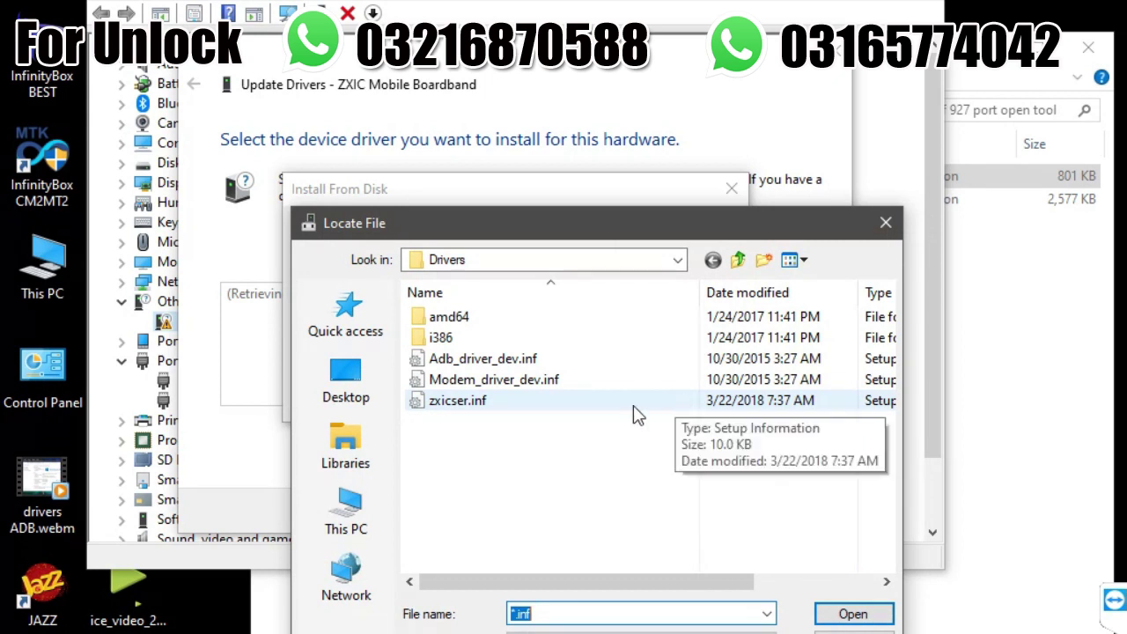
double_click(531, 403)
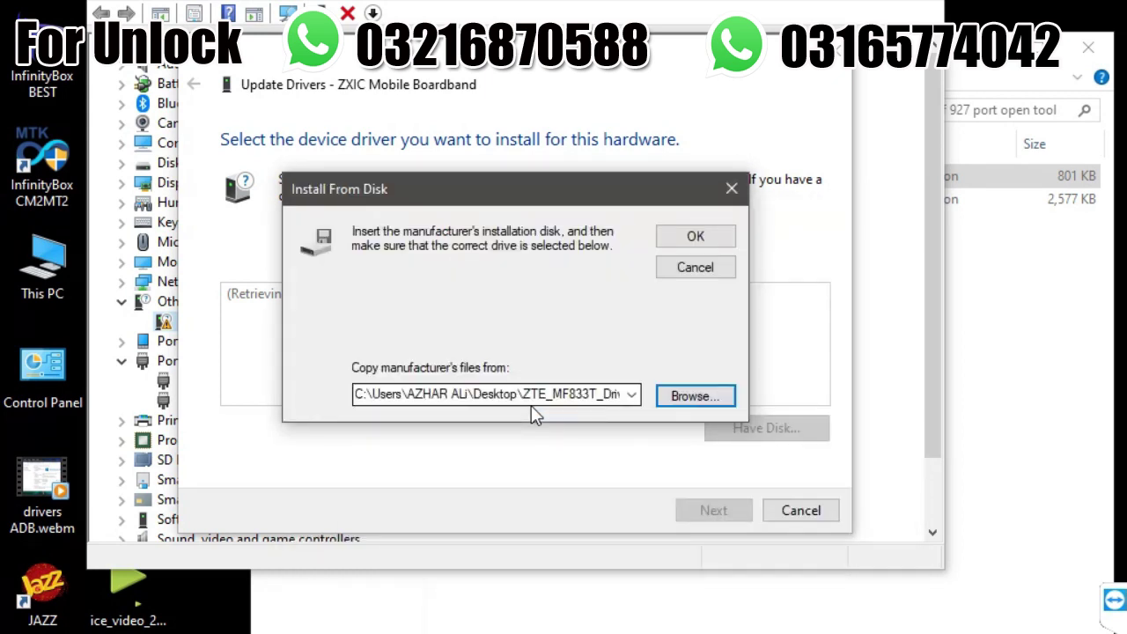
left_click(692, 236)
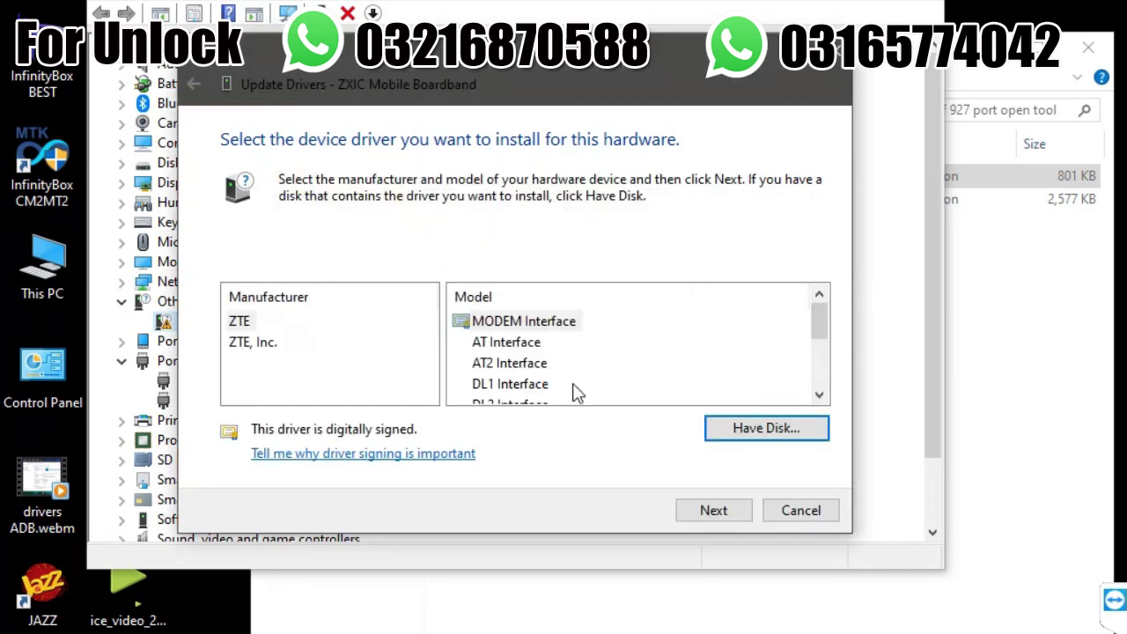
left_click(523, 367)
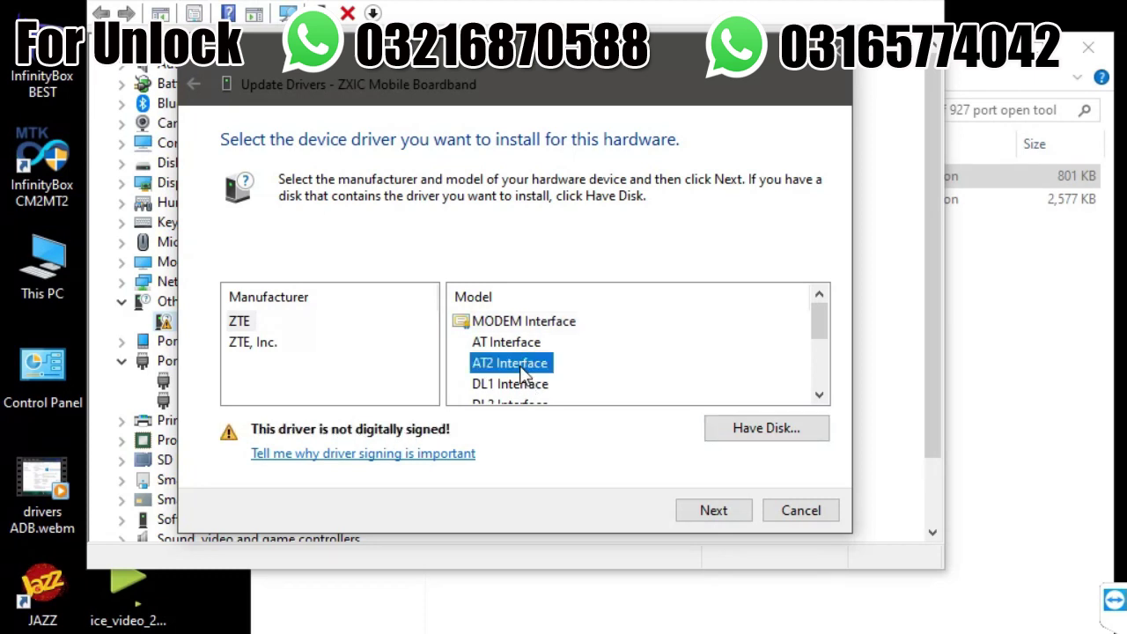
left_click(736, 509)
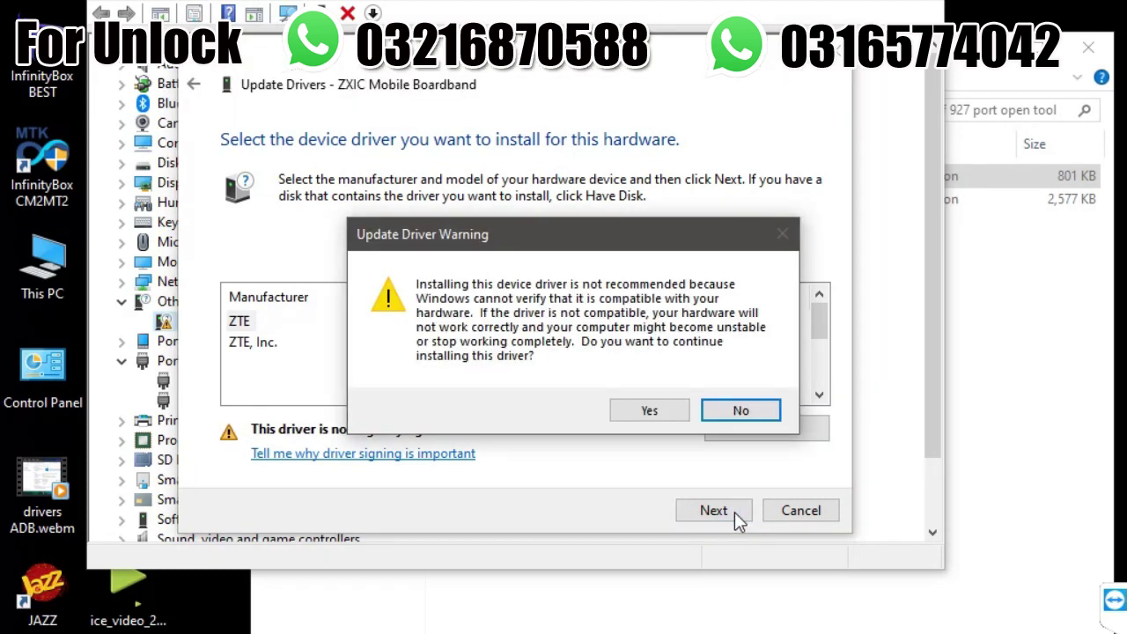
left_click(651, 416)
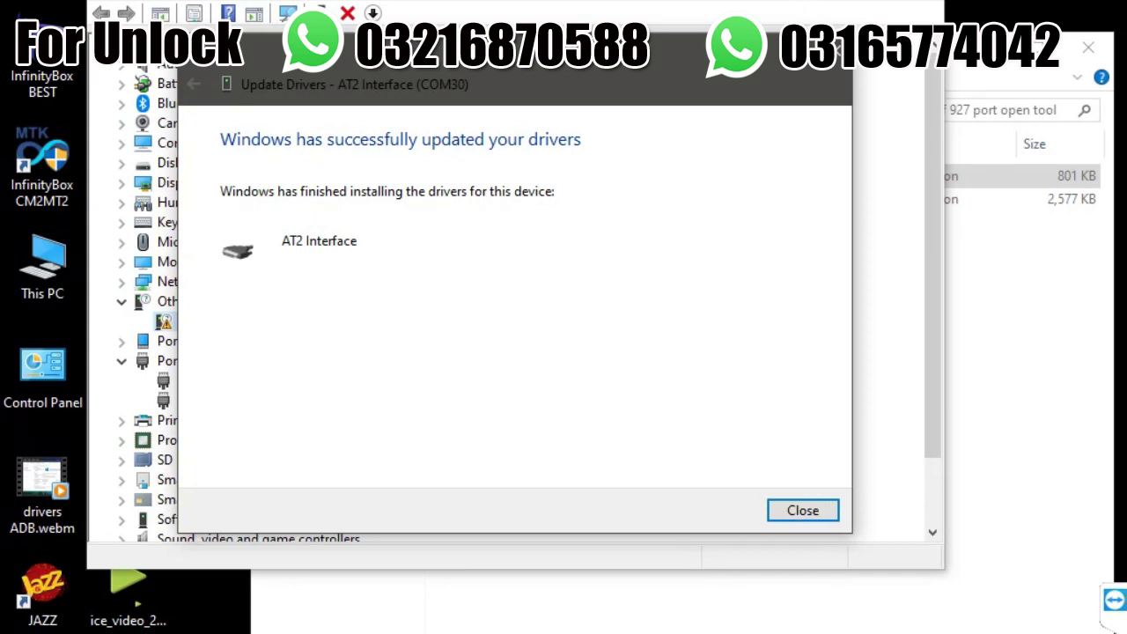
left_click(797, 512)
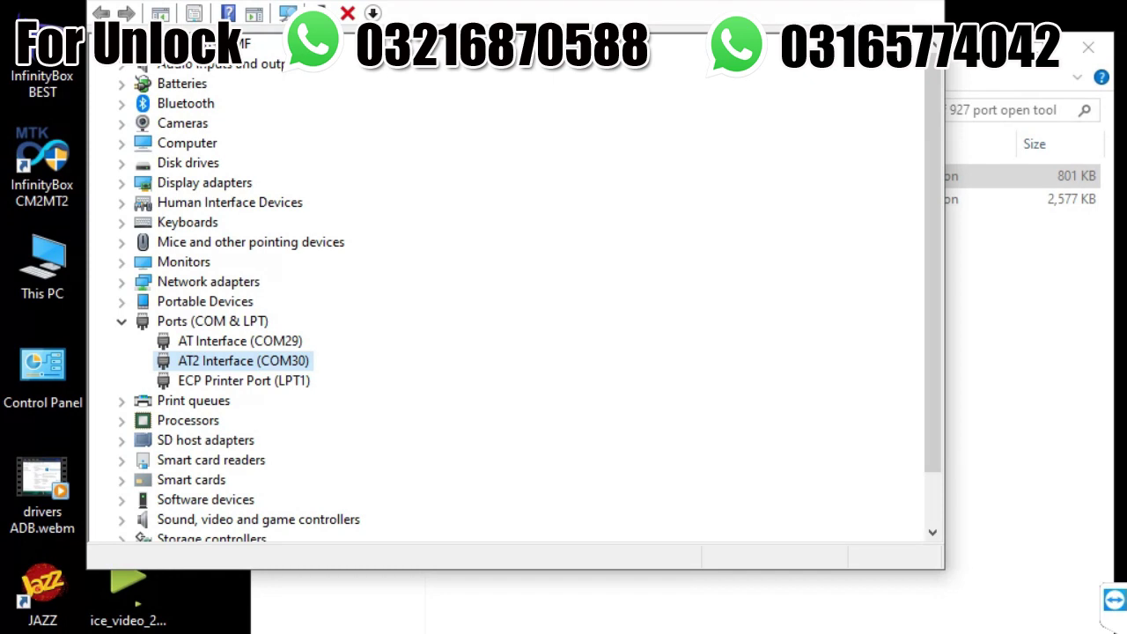
key("alt+F4")
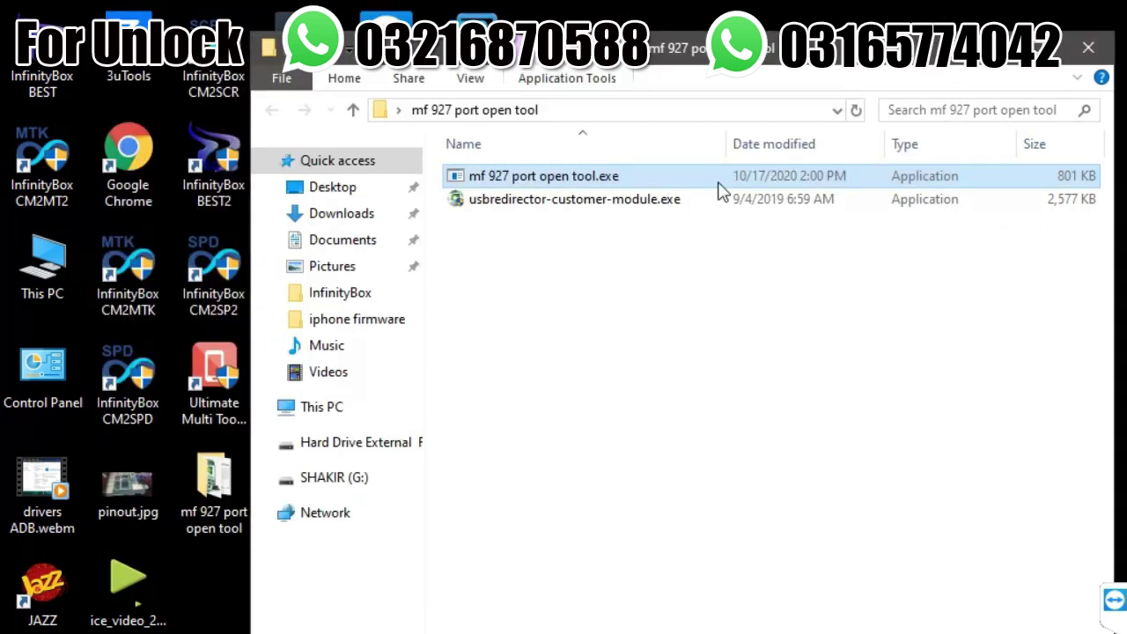
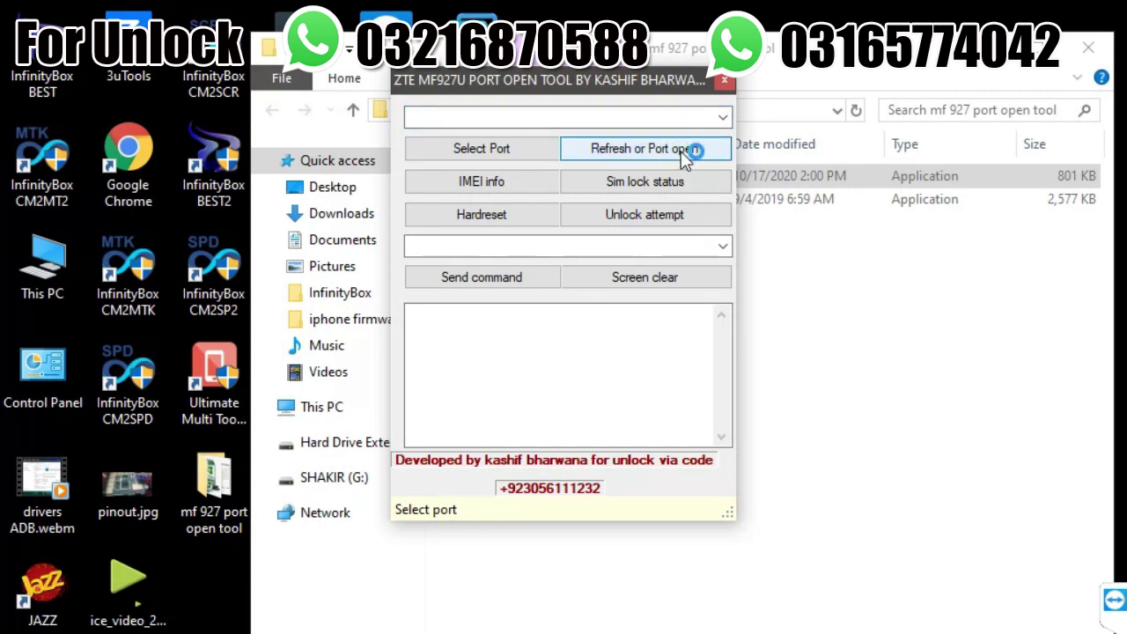
- Open port COM29 in the ZTE MF927U port open tool and send the command at to the modem
left_click(715, 118)
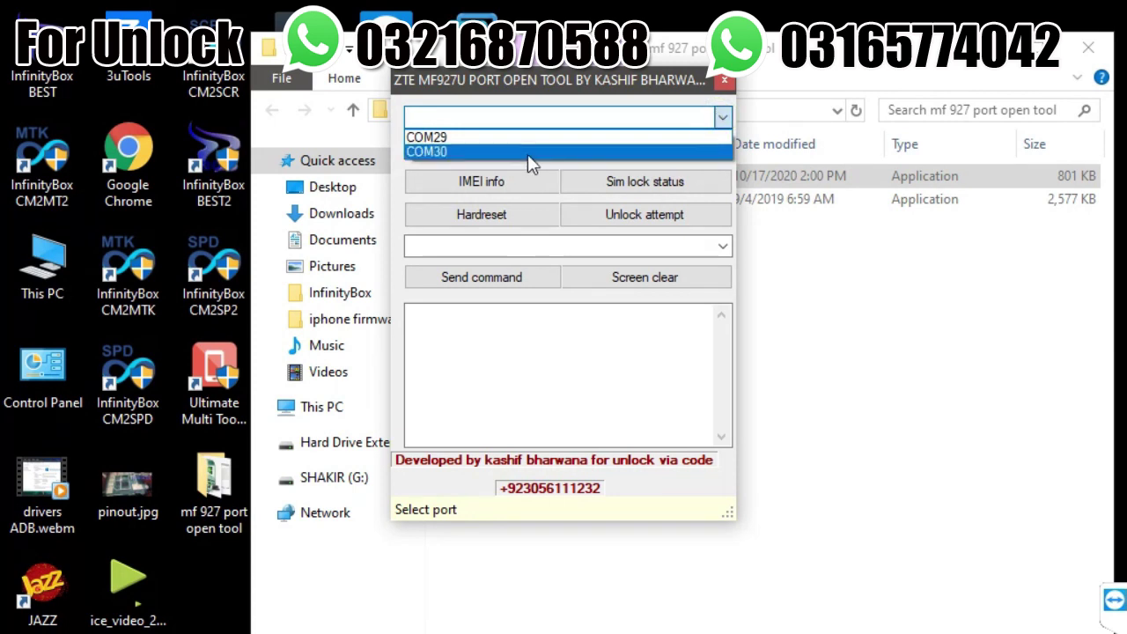
left_click(473, 137)
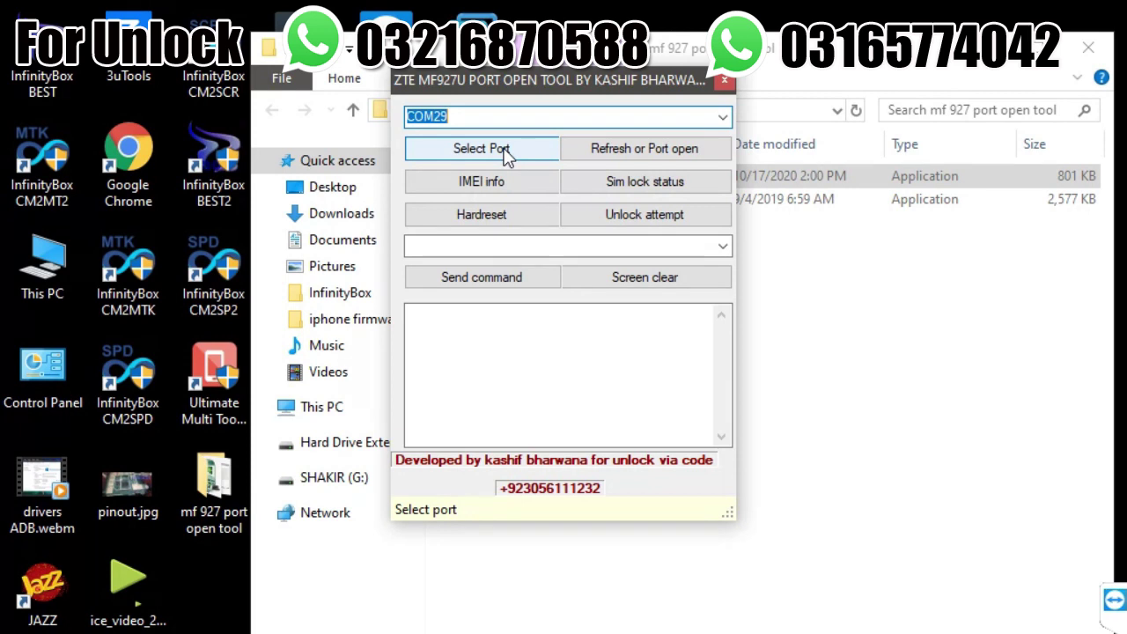
left_click(506, 153)
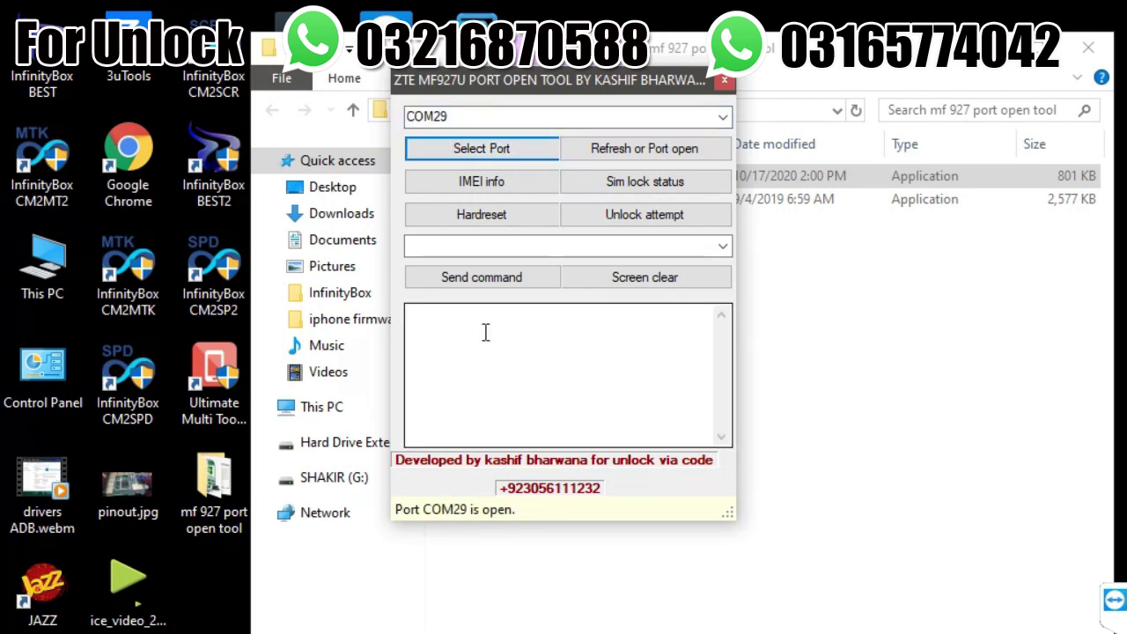
left_click(494, 247)
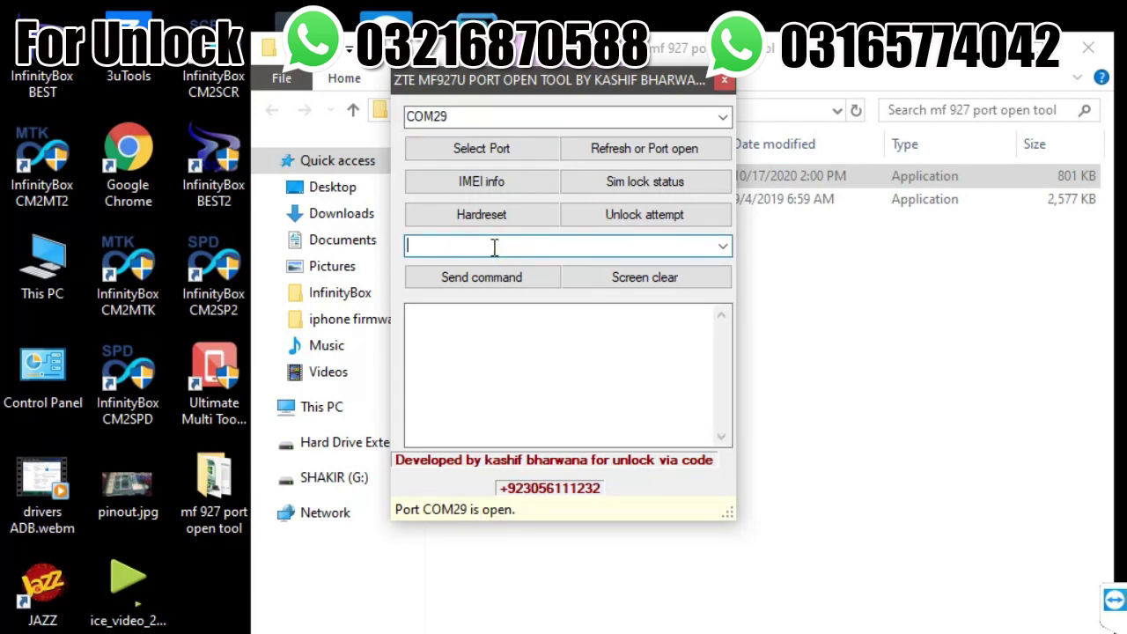
type("a")
type("aty")
key("BackSpace")
left_click(478, 280)
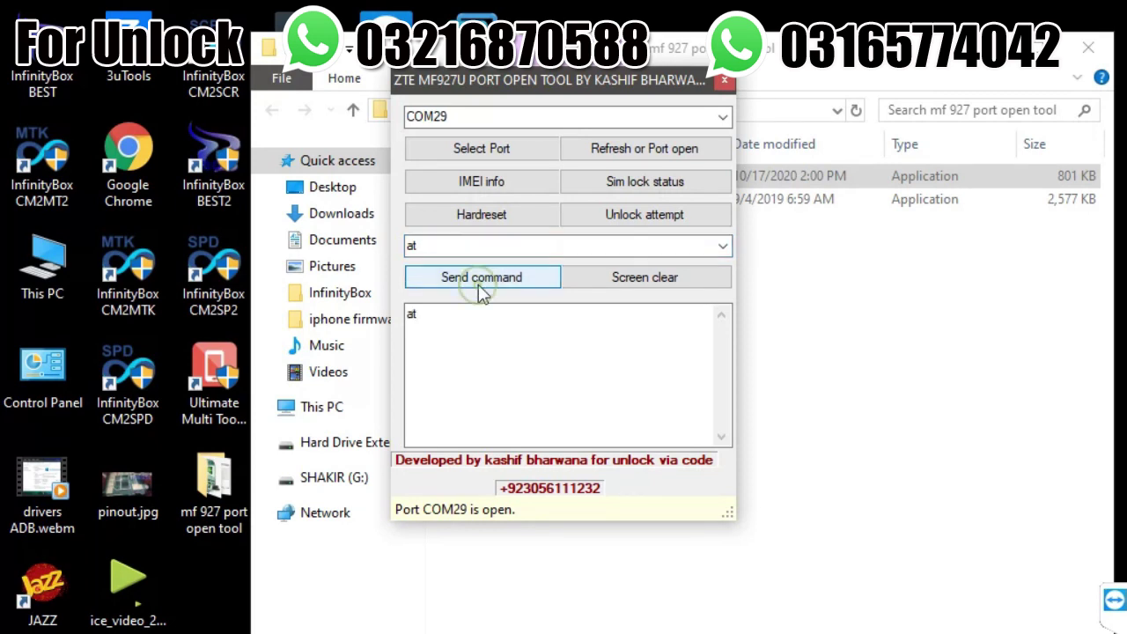
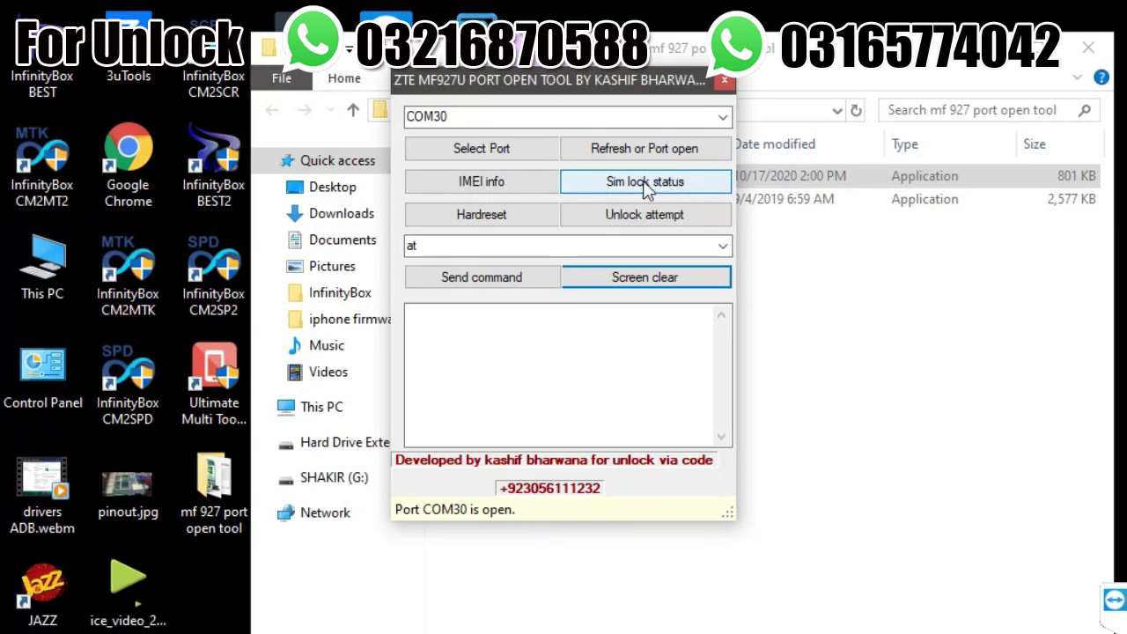
- Read the modem's IMEI, SIM lock status and unlock attempts over COM30
left_click(464, 180)
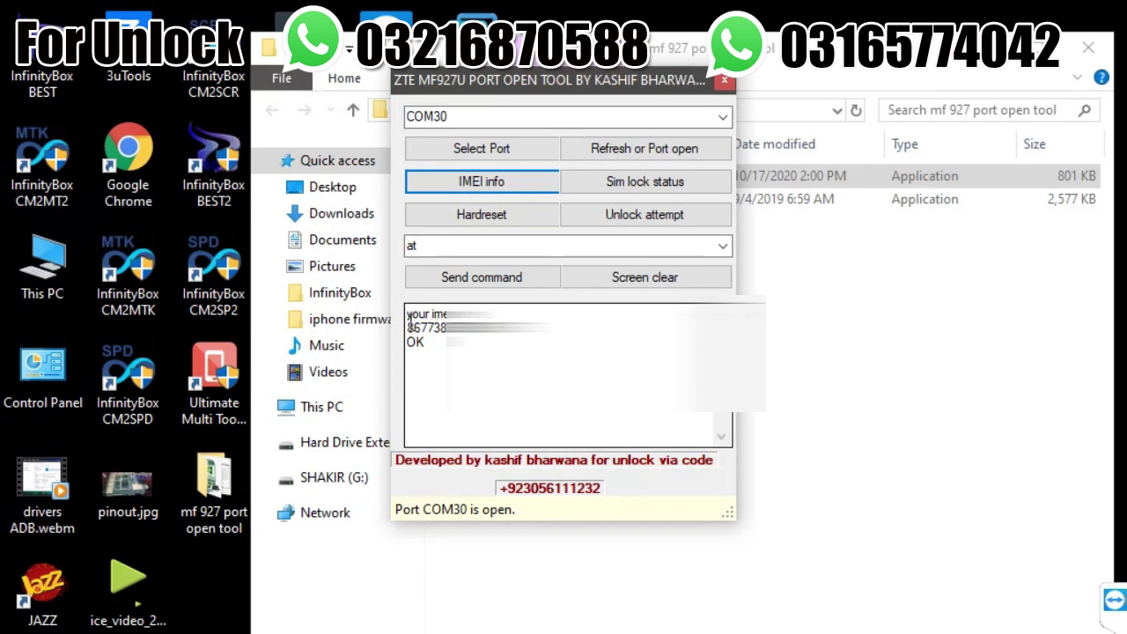
left_click_drag(445, 328, 550, 328)
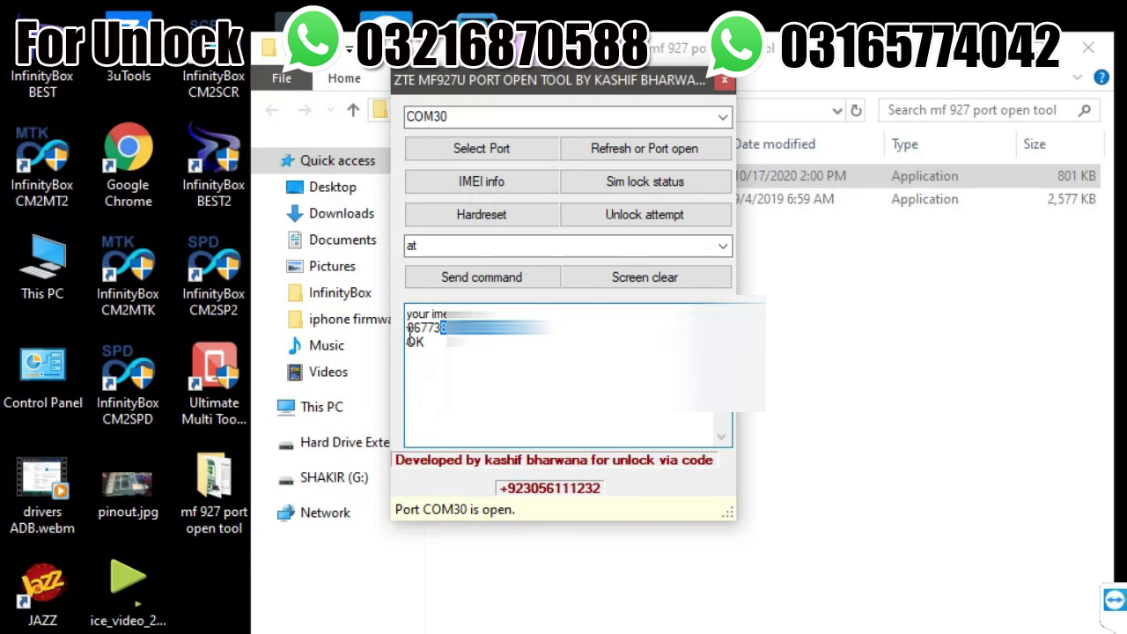
left_click(630, 185)
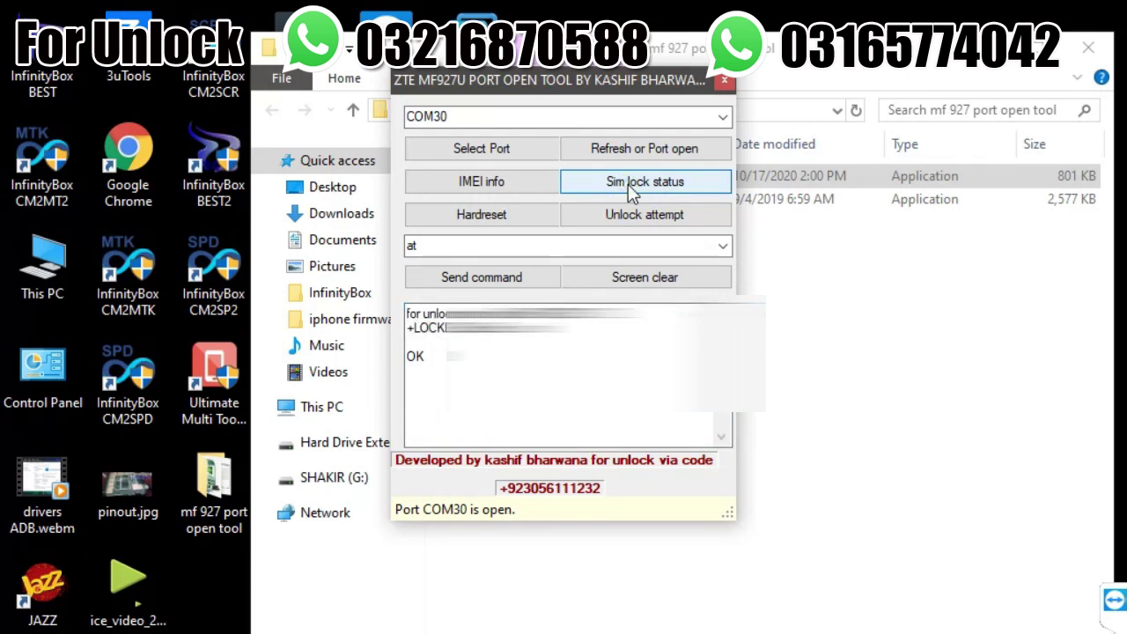
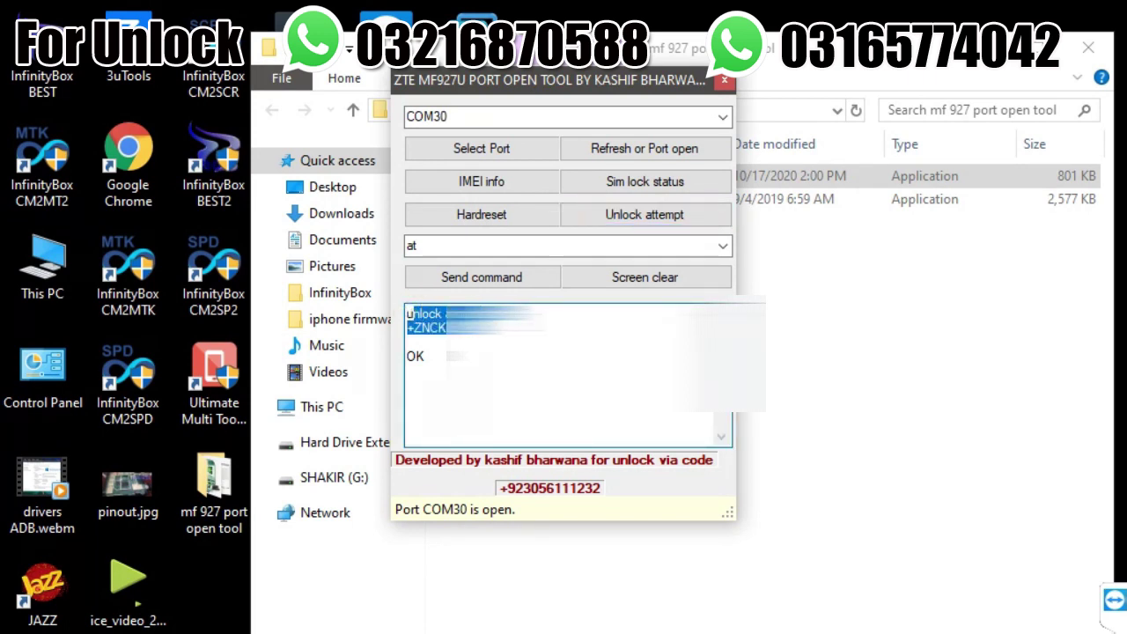
left_click(437, 334)
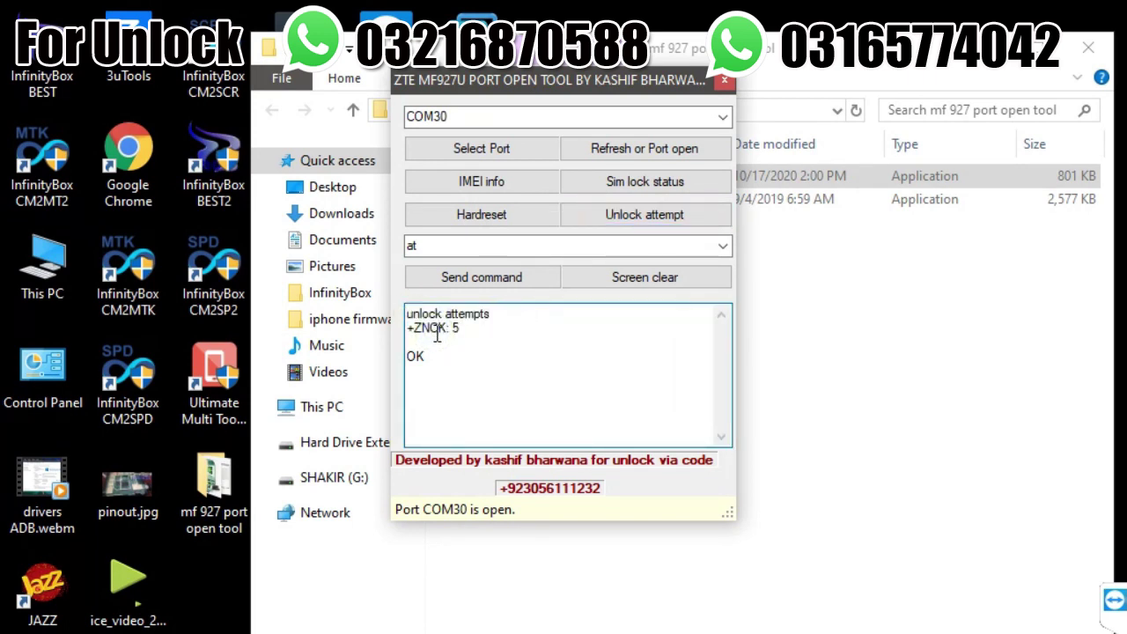
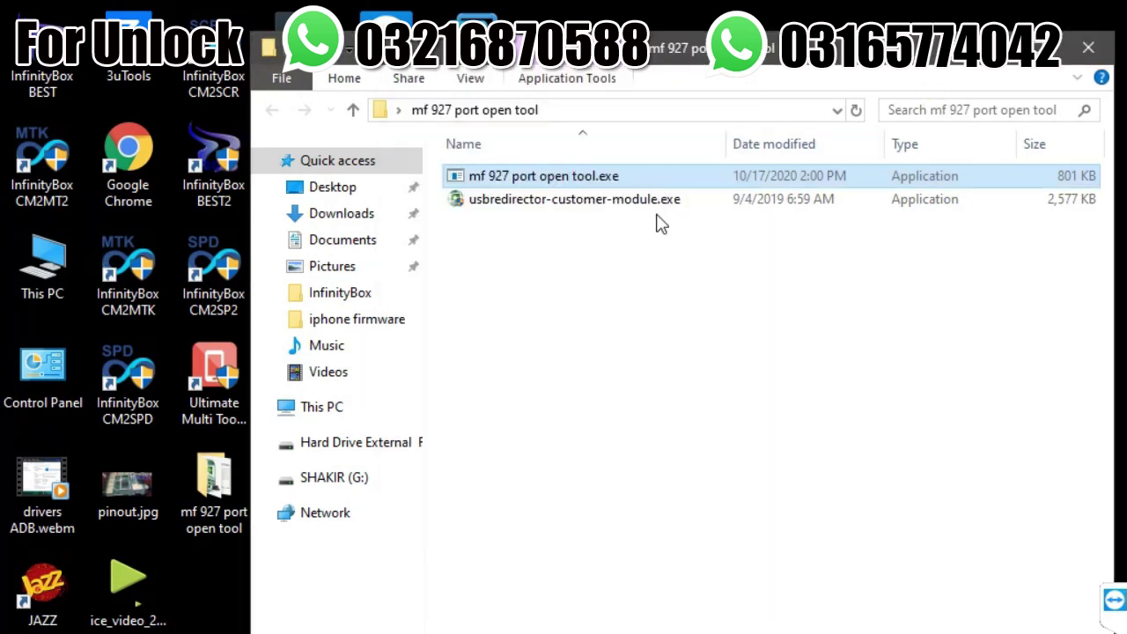
- Launch usbredirector-customer-module.exe with the required permission and proceed to the remote technician address entry
double_click(578, 199)
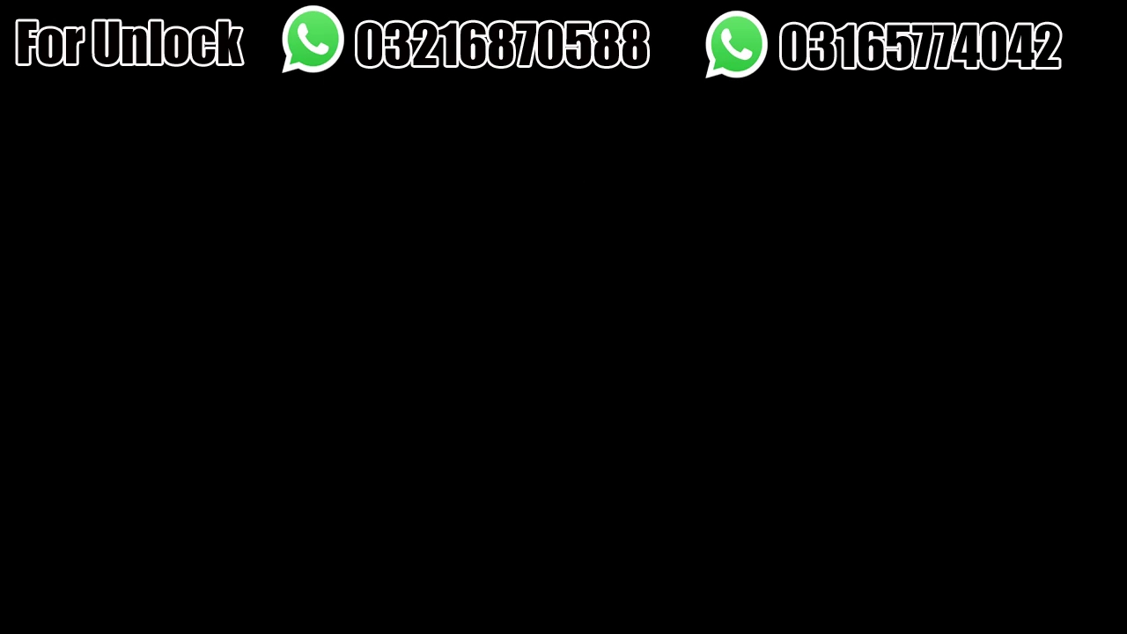
left_click(469, 461)
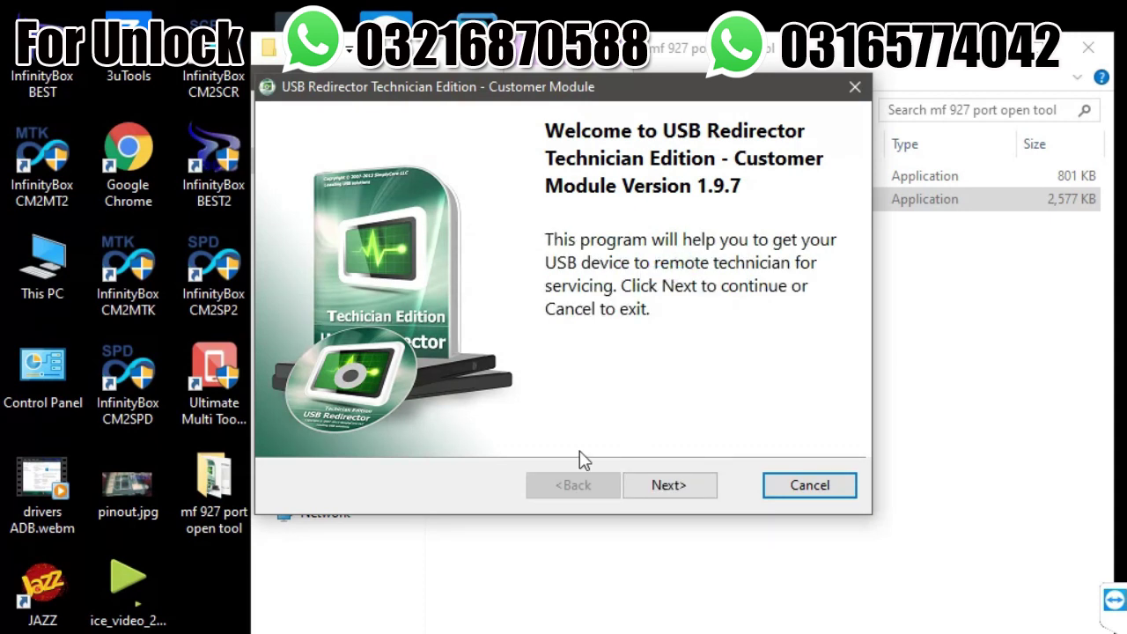
left_click(685, 485)
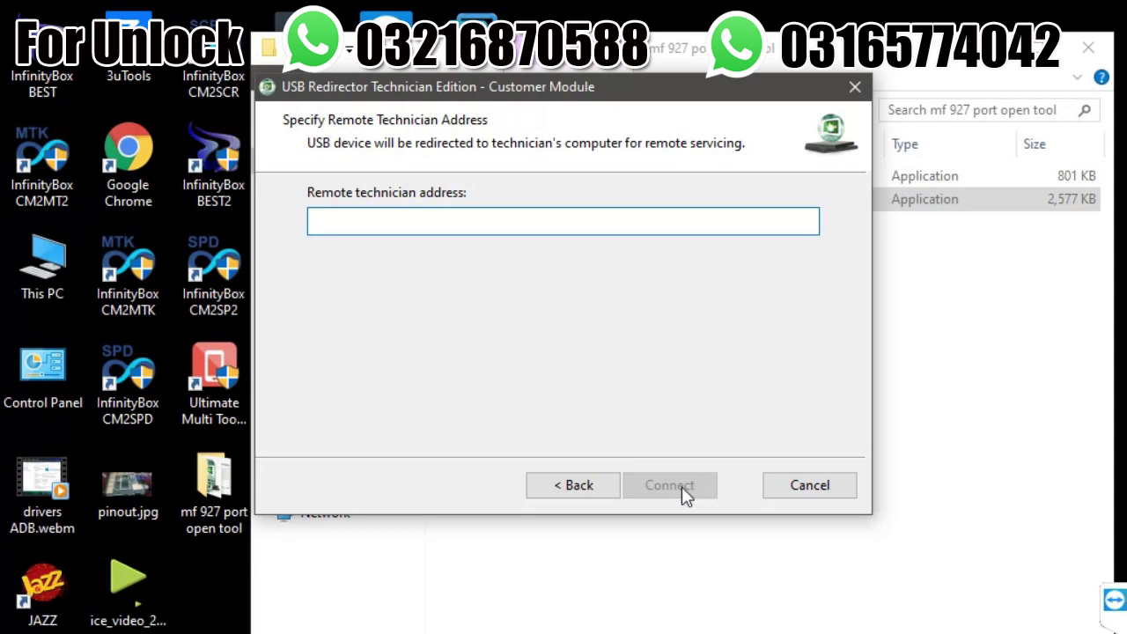
- Switch to TeamViewer and copy this computer's remote control password
mouse_move(763, 630)
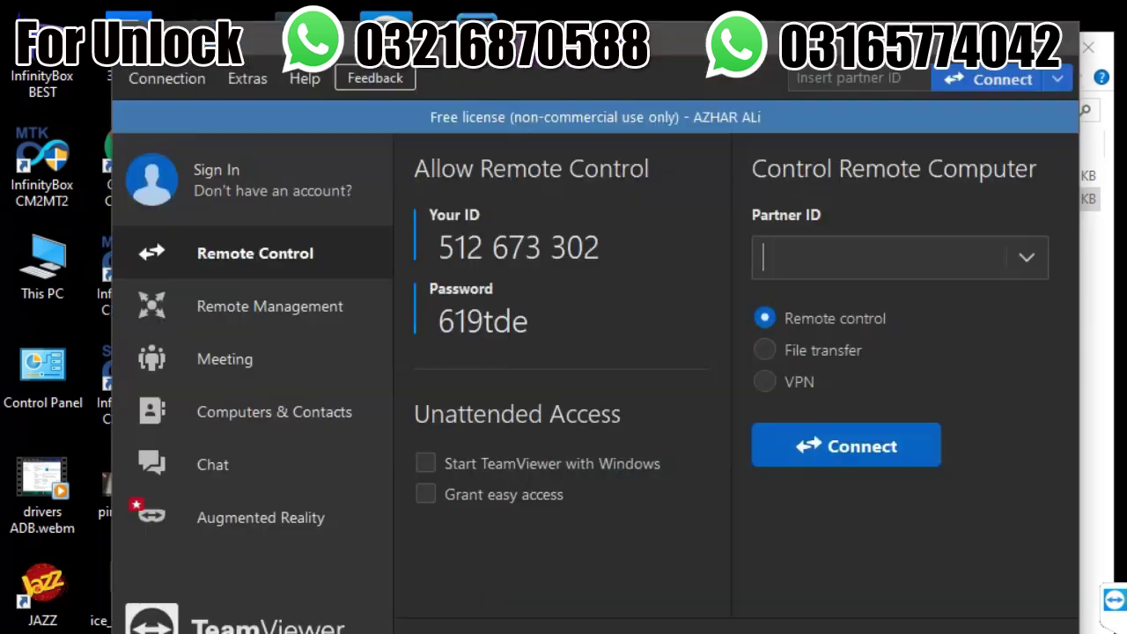
double_click(483, 321)
right_click(449, 329)
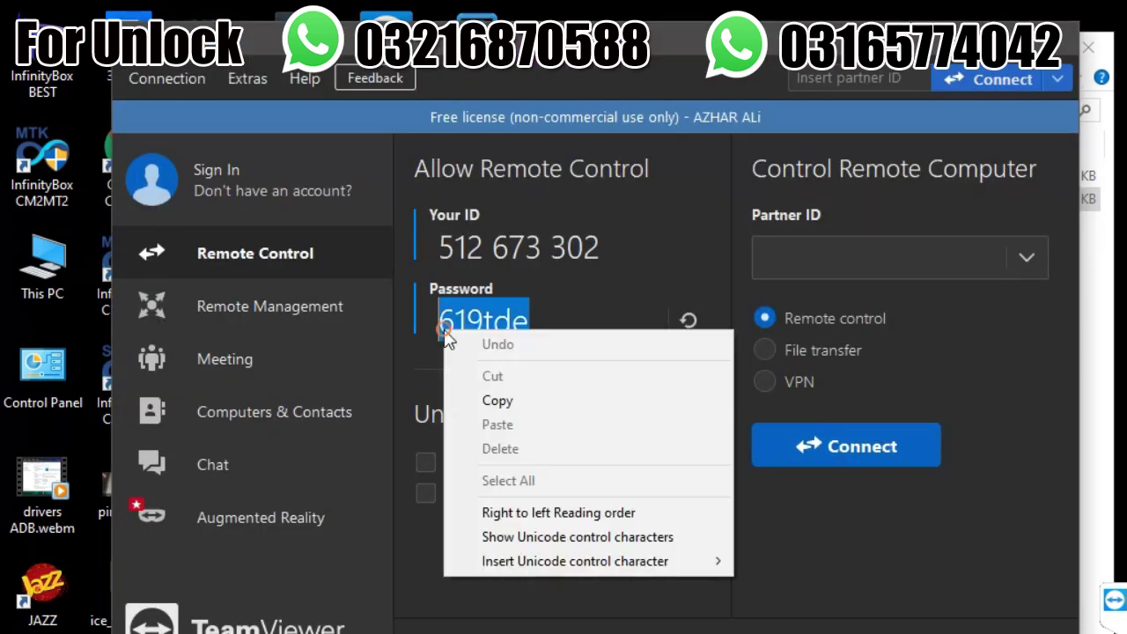
left_click(493, 397)
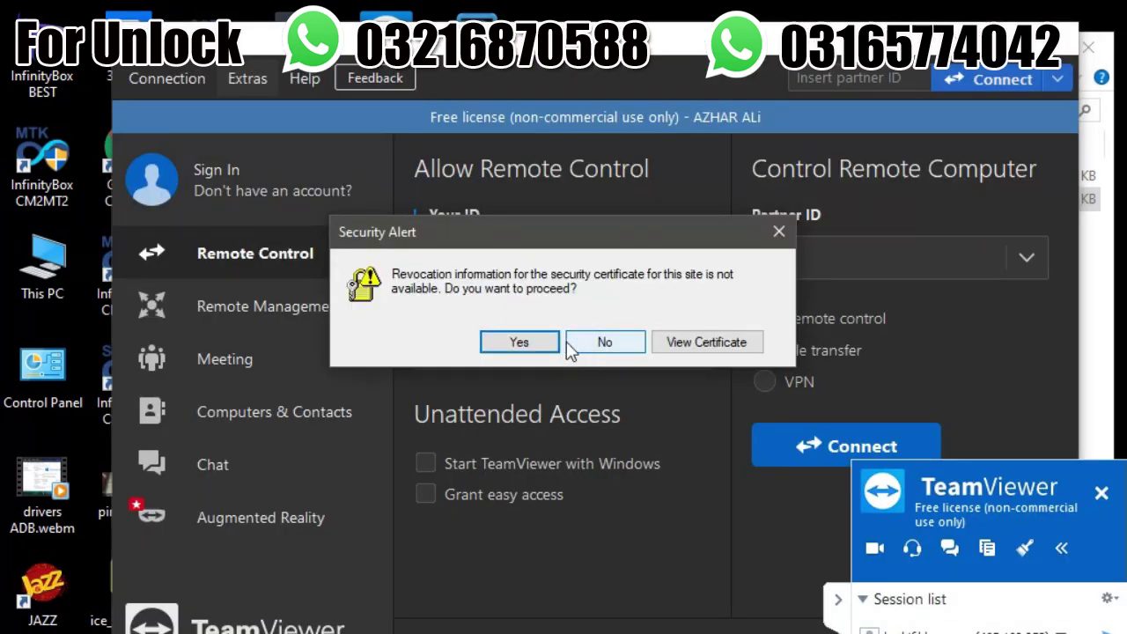
- Decline the security certificate alert and choose the Light theme in TeamViewer's general options
left_click(571, 345)
left_click(248, 78)
left_click(277, 113)
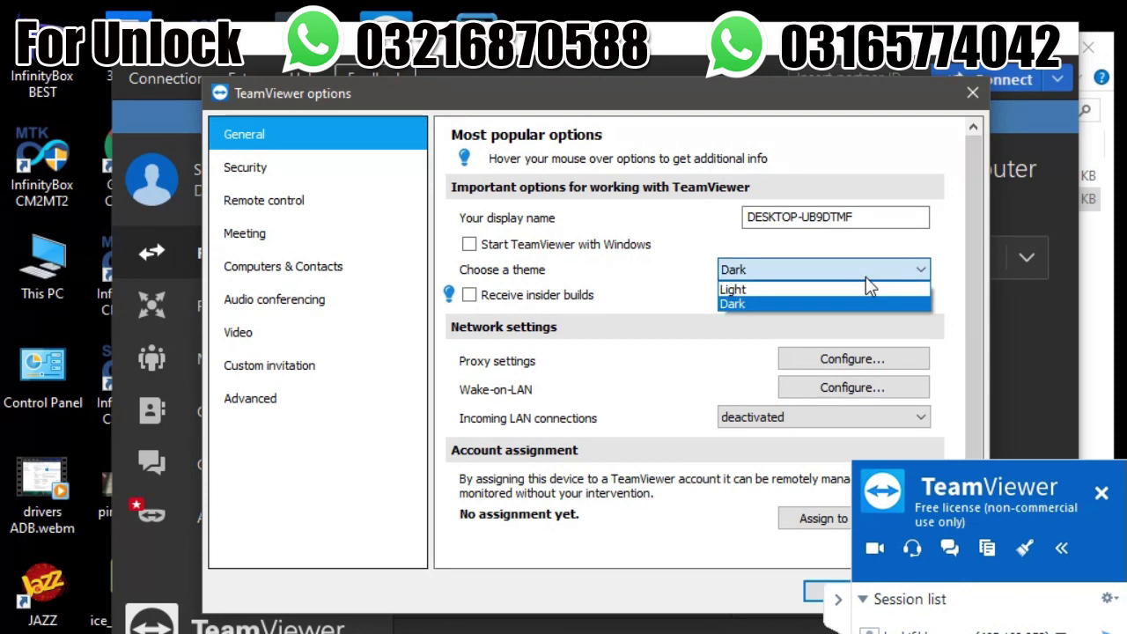
left_click(868, 284)
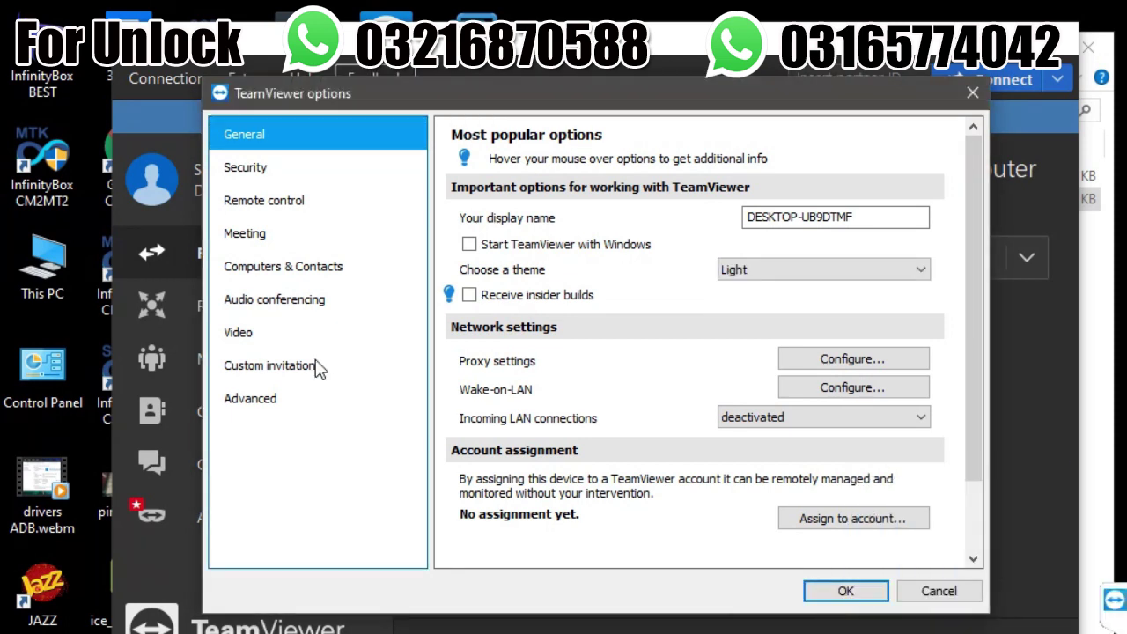
- Change a selection setting in TeamViewer's advanced options and save the options
left_click(250, 398)
scroll(696, 352, "down", 5)
left_click(814, 343)
left_click(815, 361)
left_click(847, 591)
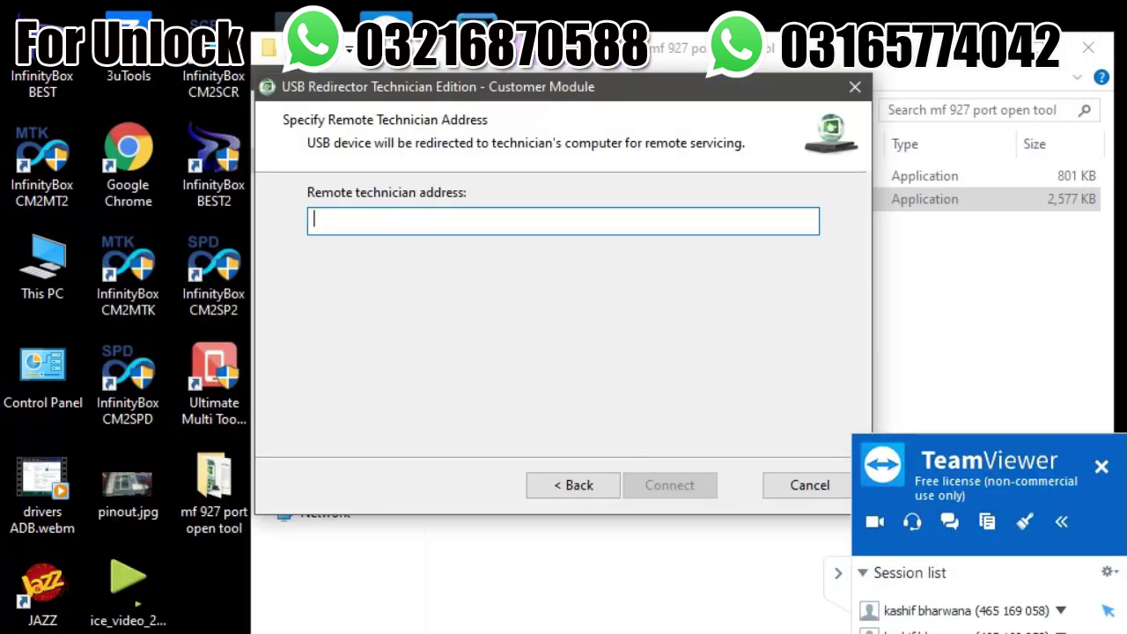
right_click(505, 215)
left_click(546, 304)
left_click(665, 486)
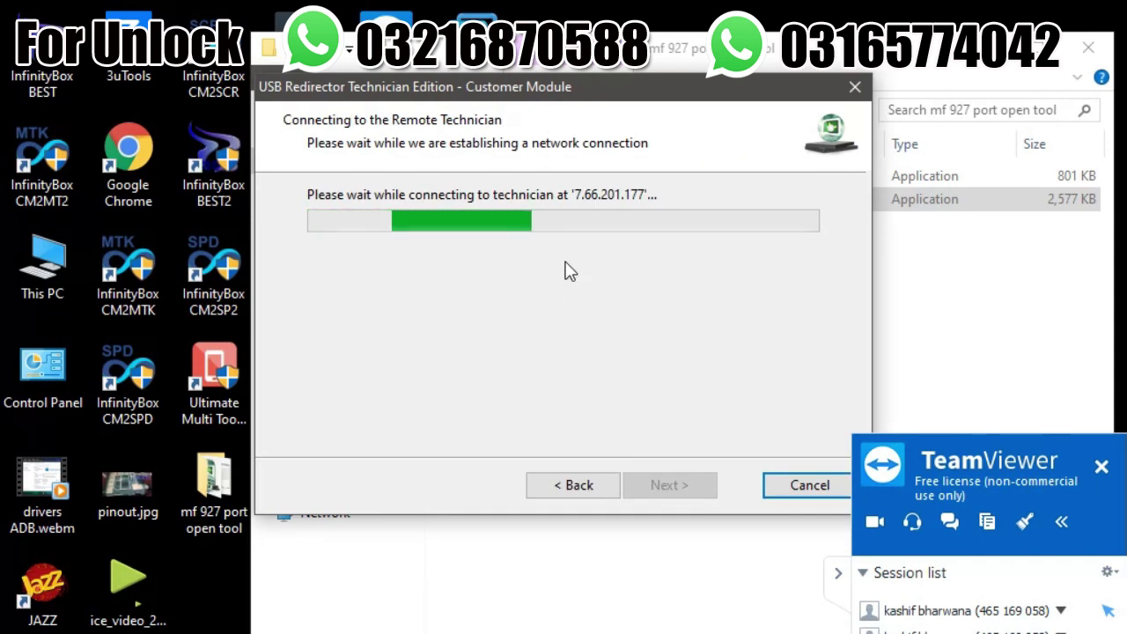
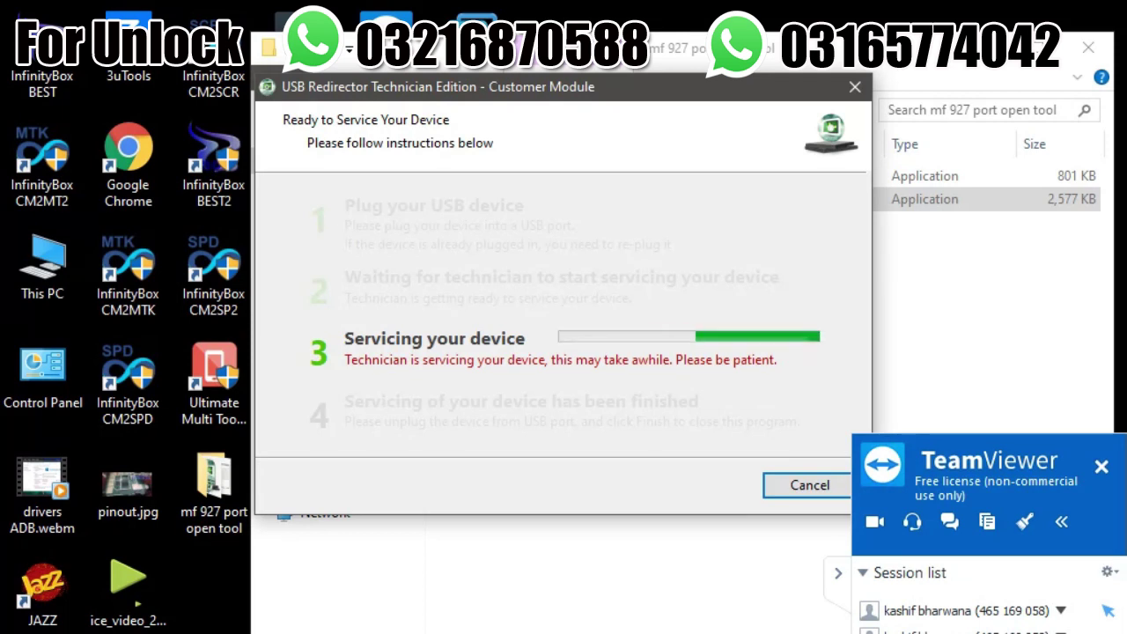
- Close the USB Redirector customer module and launch mf 927 port open tool.exe
left_click(811, 484)
left_click(569, 177)
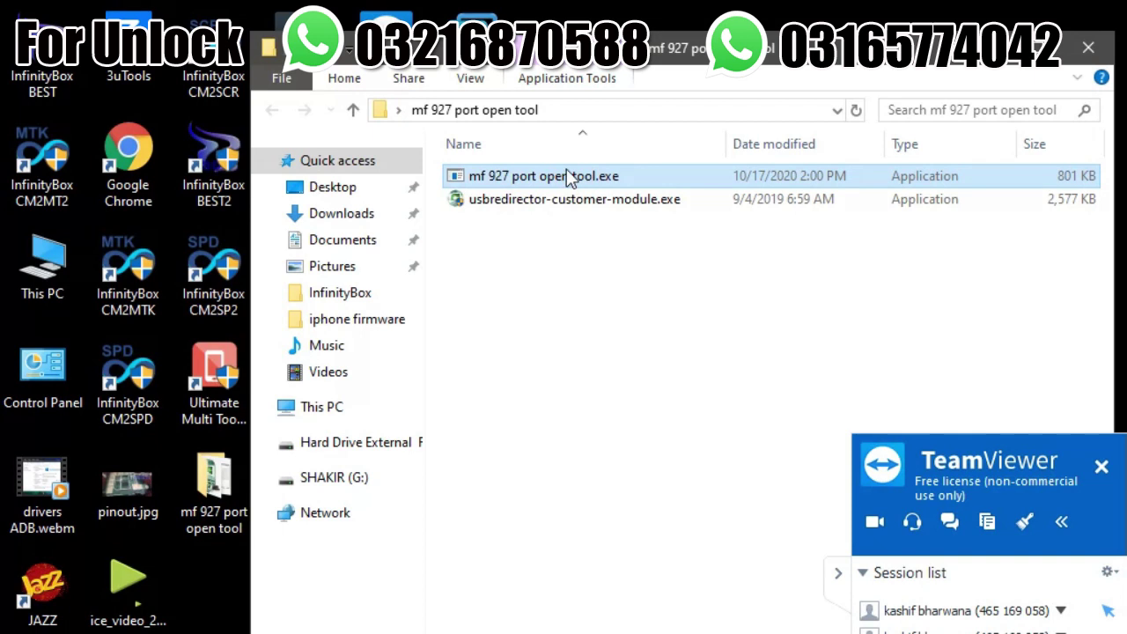
double_click(598, 176)
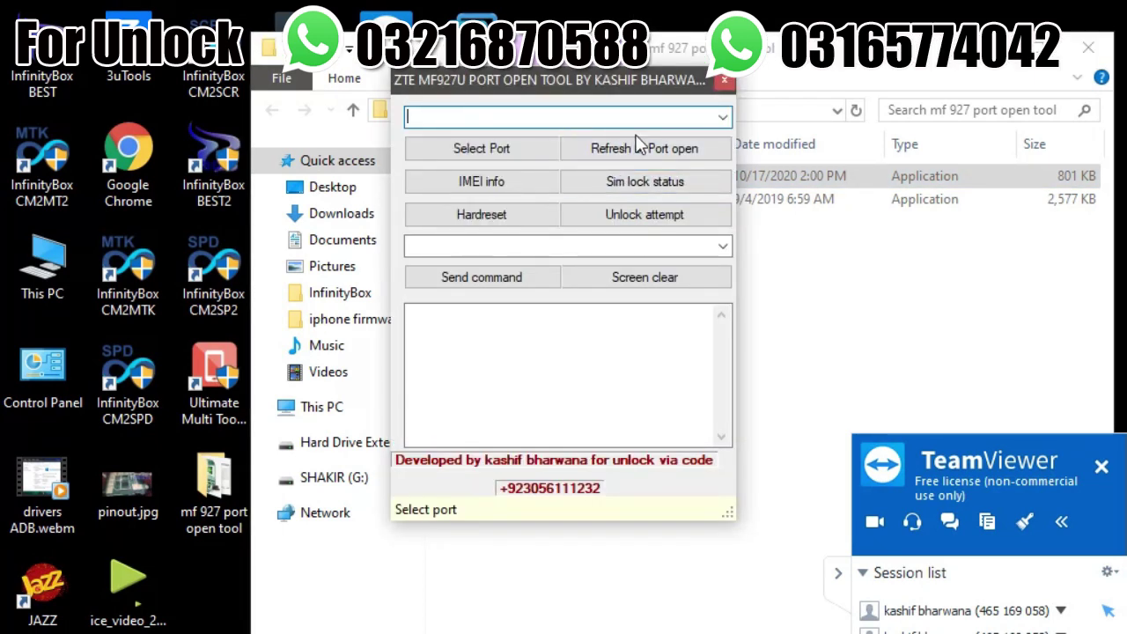
- Open port COM30 in the tool and send the command at to the modem
left_click(723, 117)
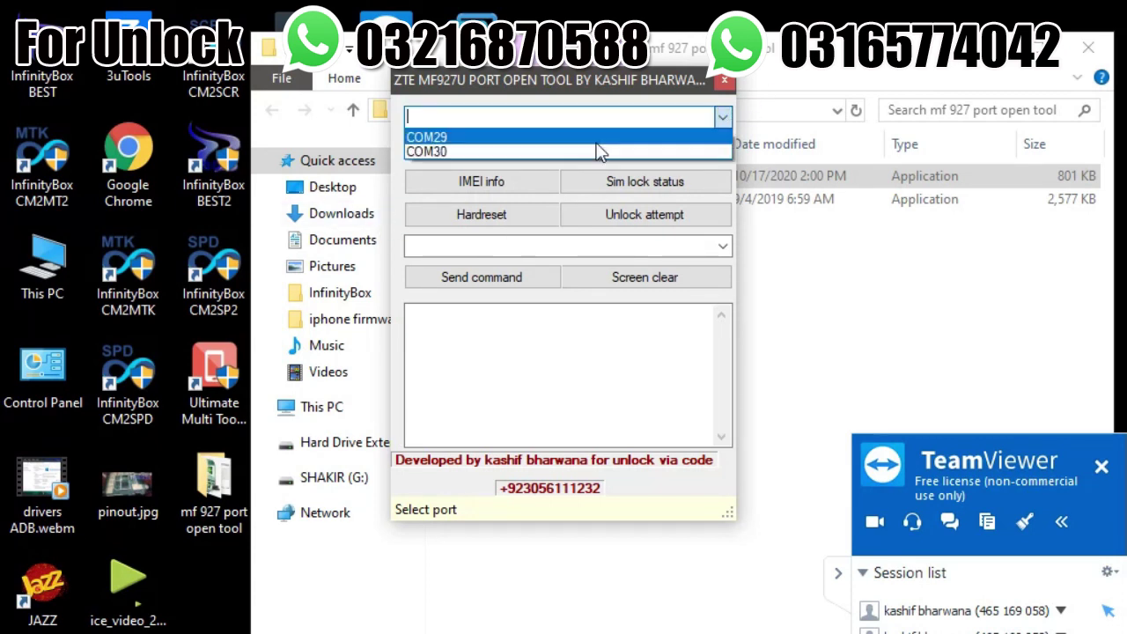
left_click(598, 151)
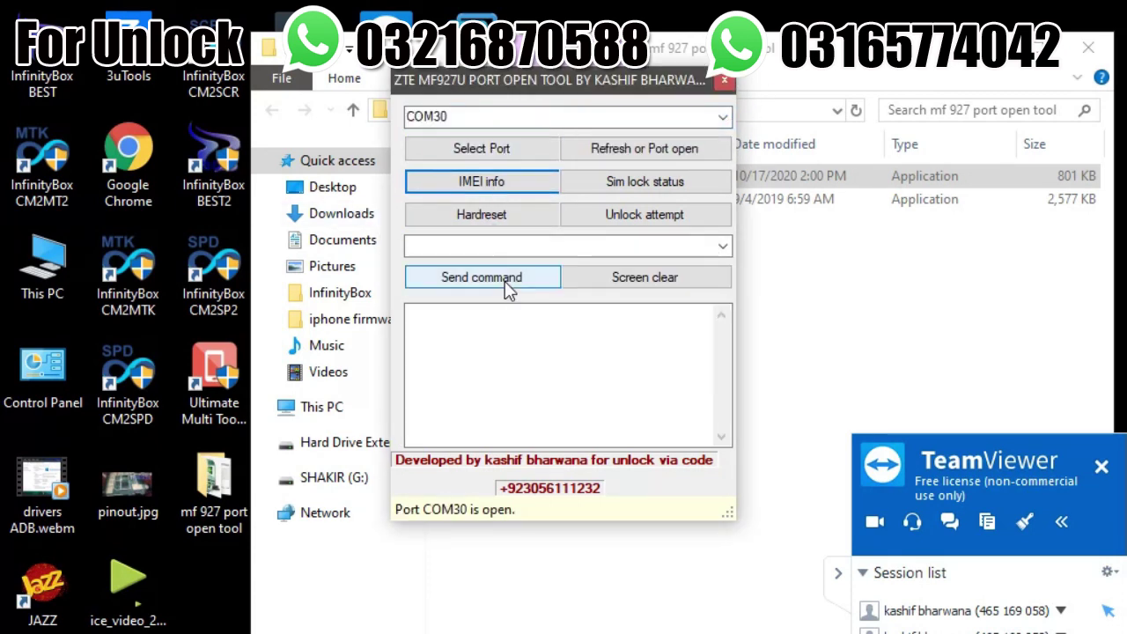
type("at")
left_click(502, 281)
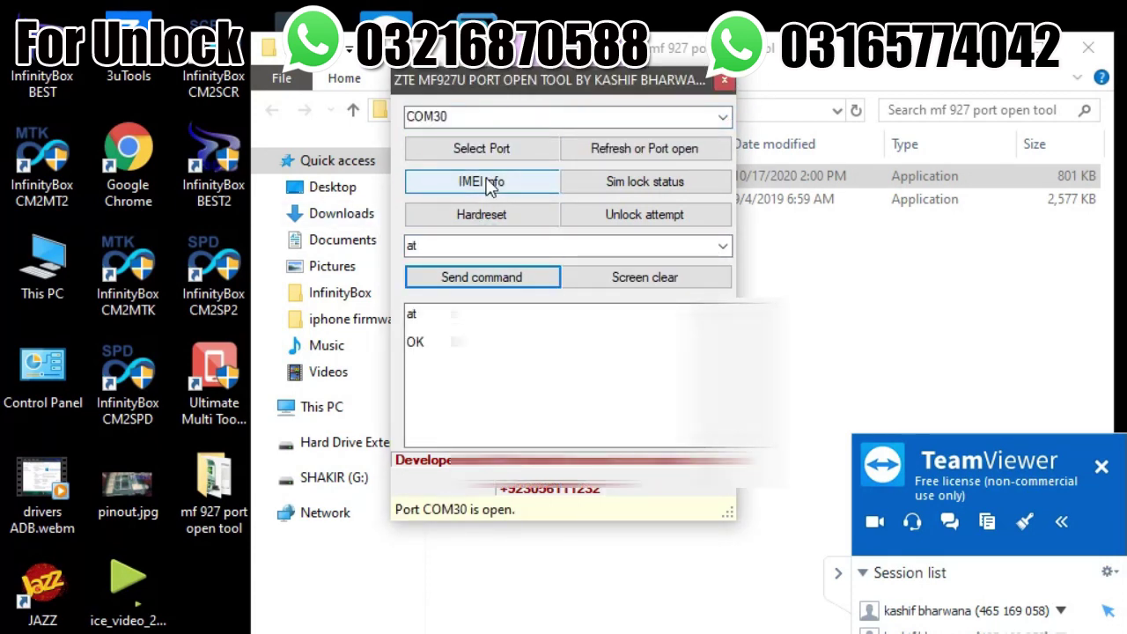
- Read the modem's IMEI, SIM lock status and unlock attempts, and hard reset the modem
left_click(490, 185)
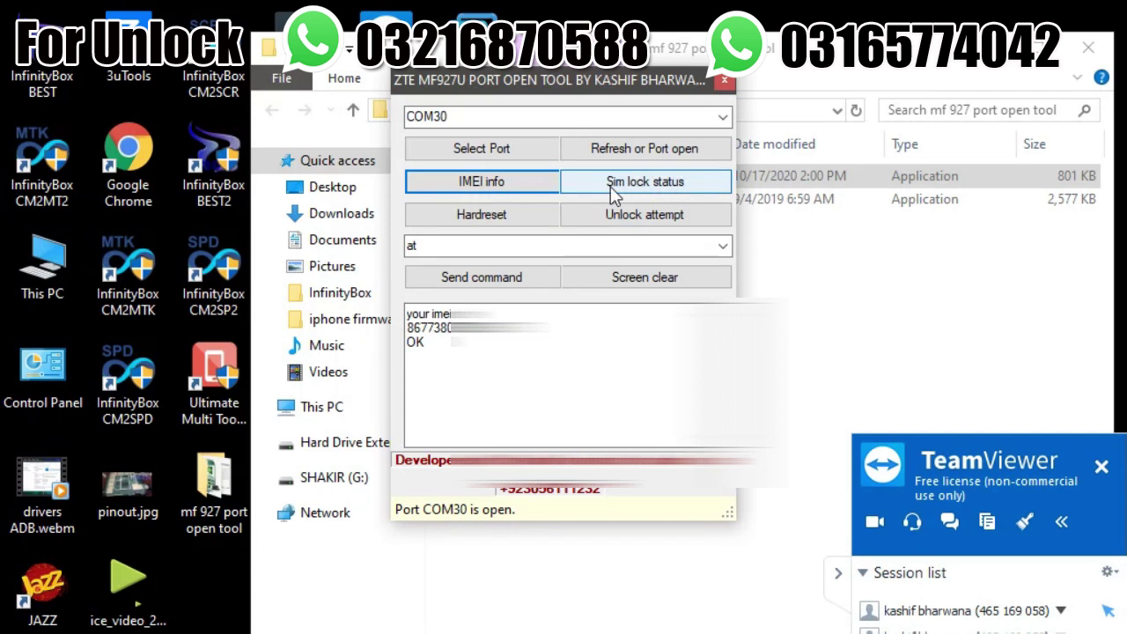
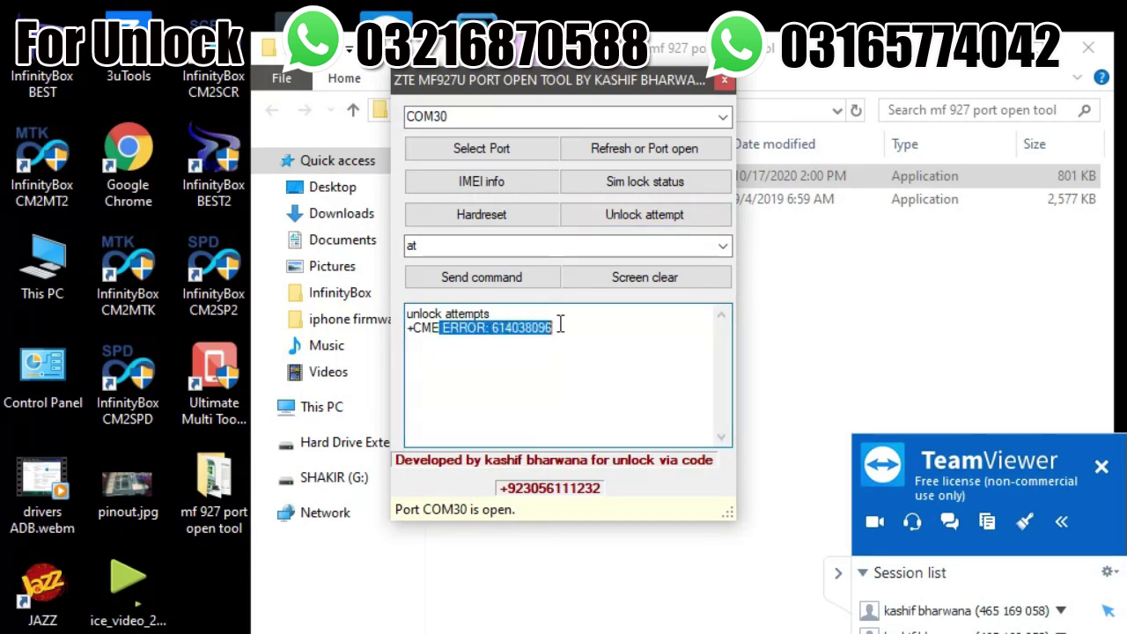
left_click(489, 216)
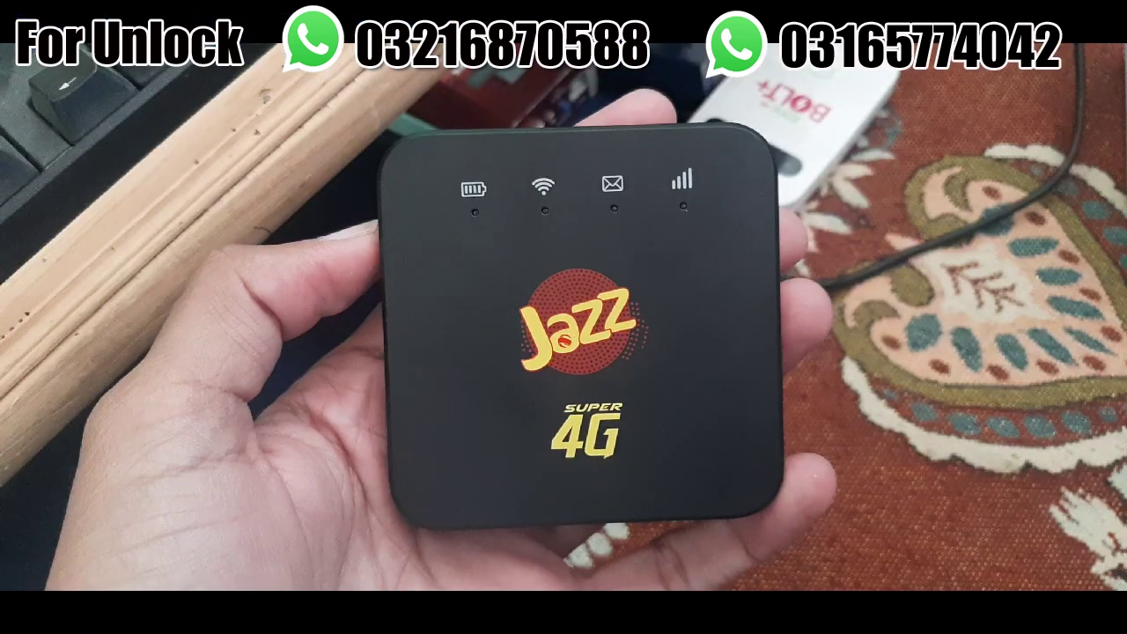